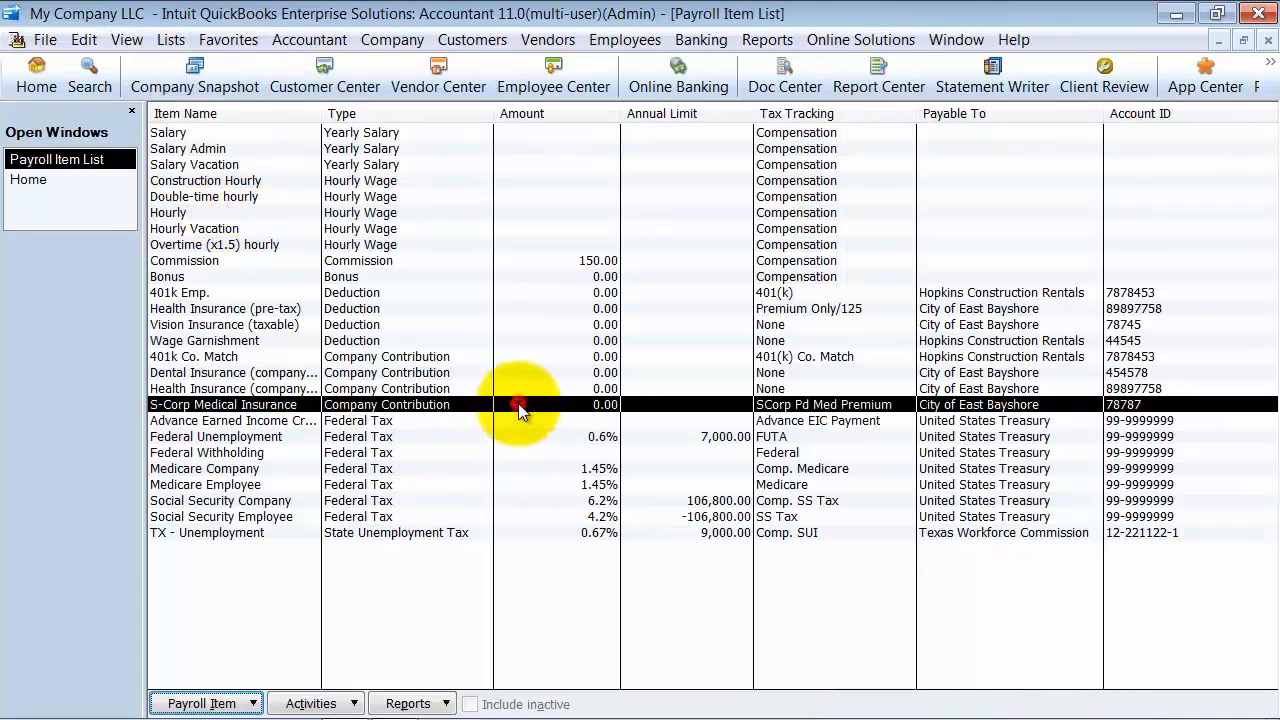
- Try to create a new compensation payroll item using EZ Setup
left_click(254, 704)
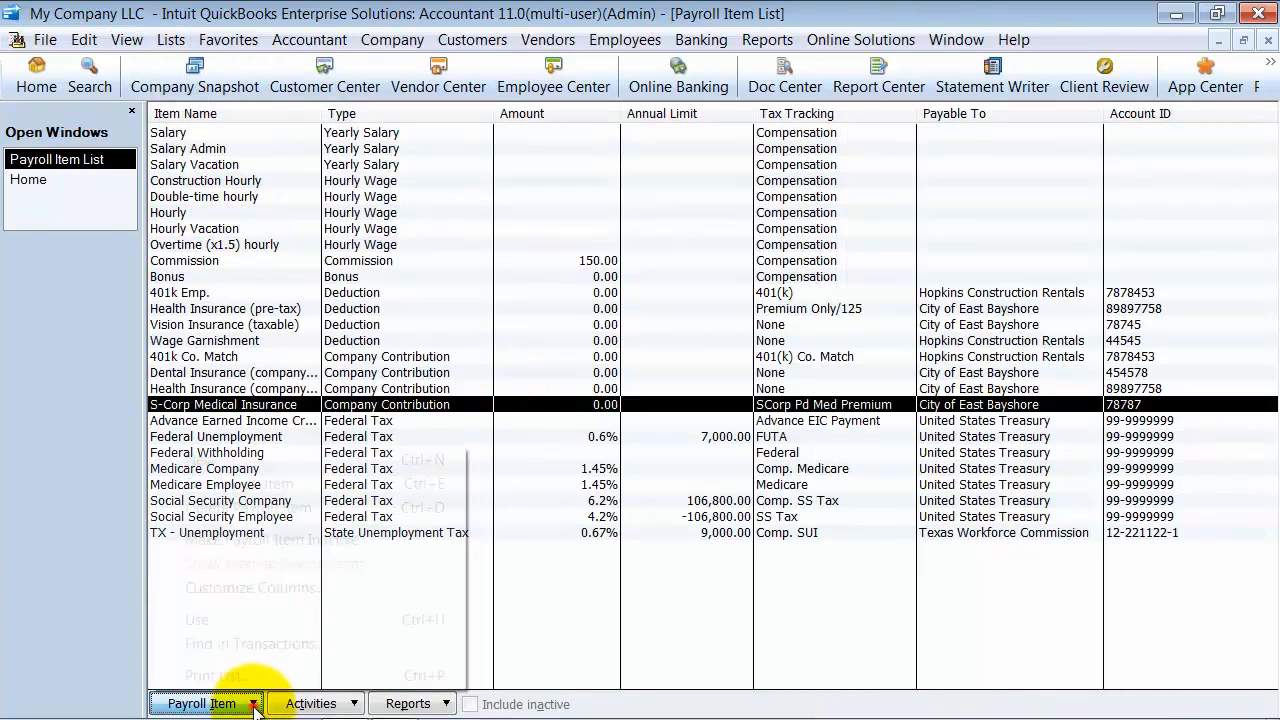
left_click(242, 462)
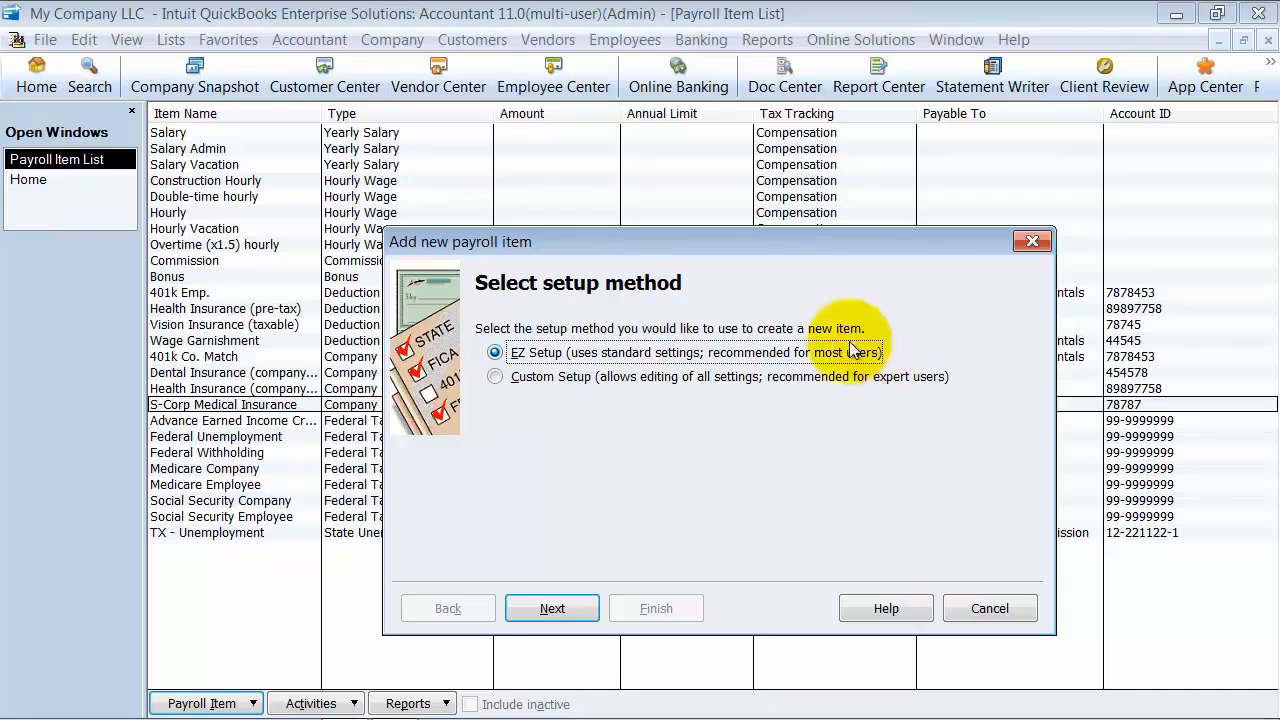
left_click(562, 605)
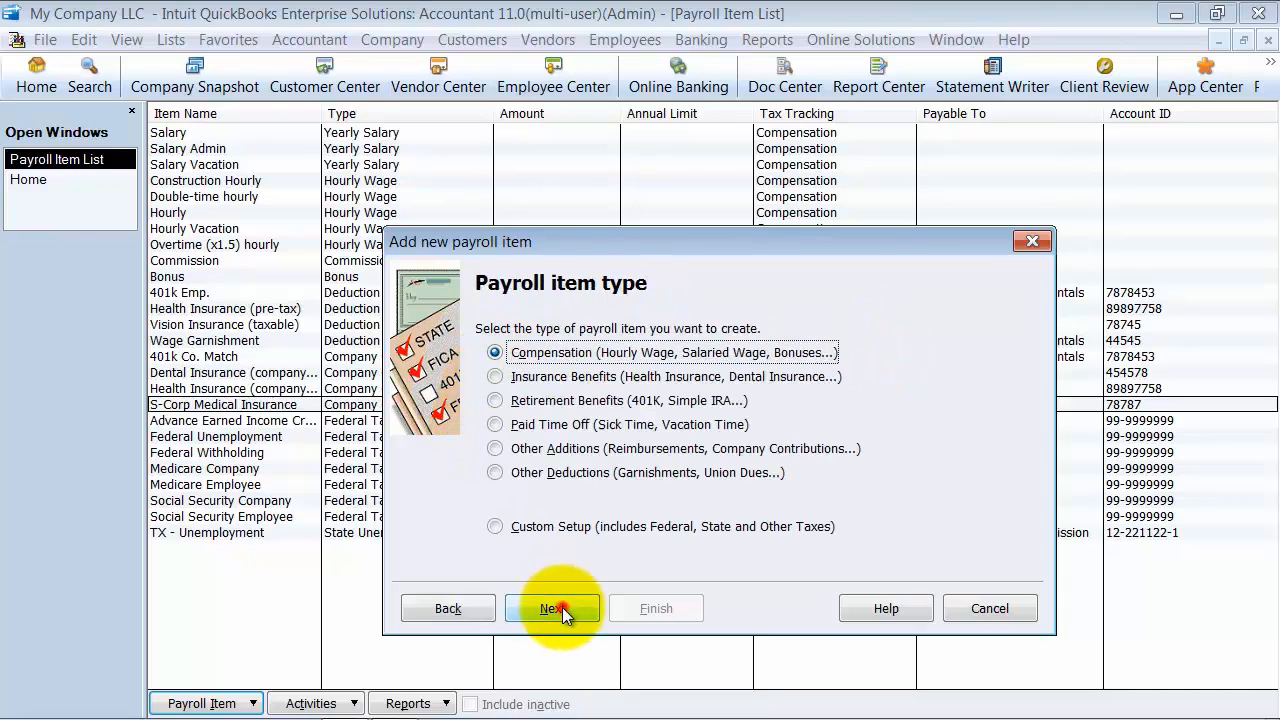
left_click(561, 608)
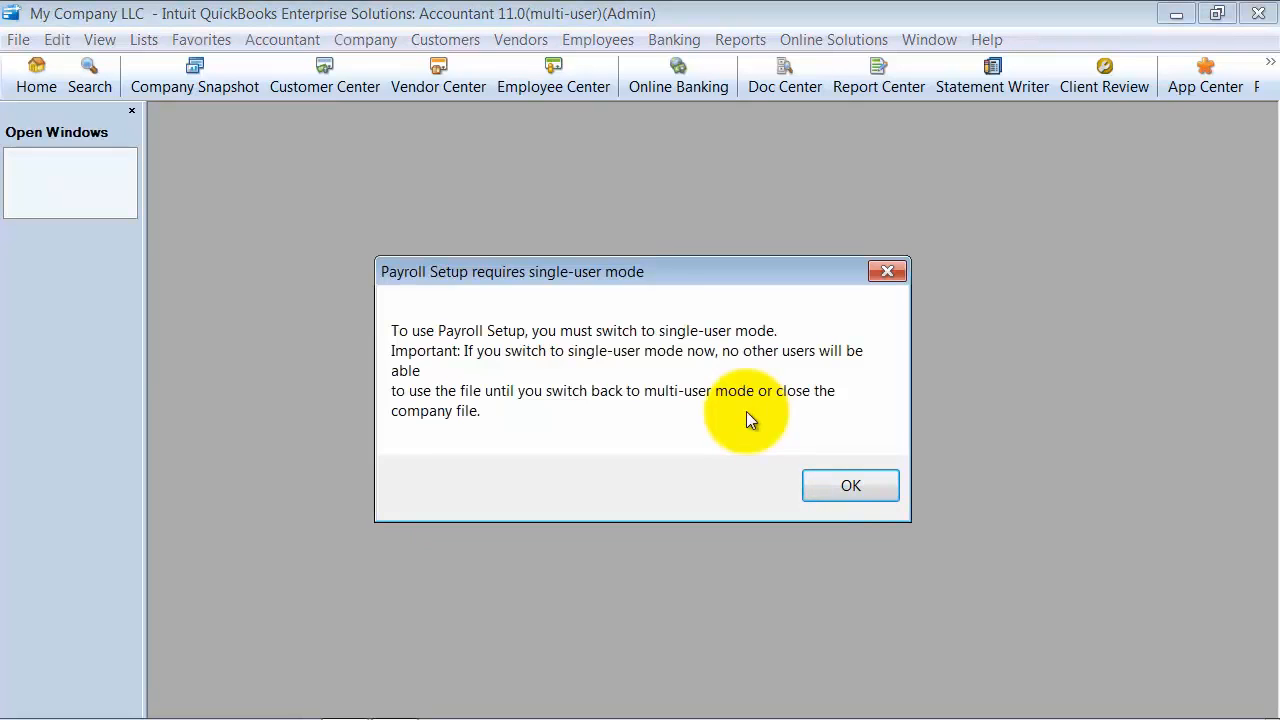
left_click(862, 485)
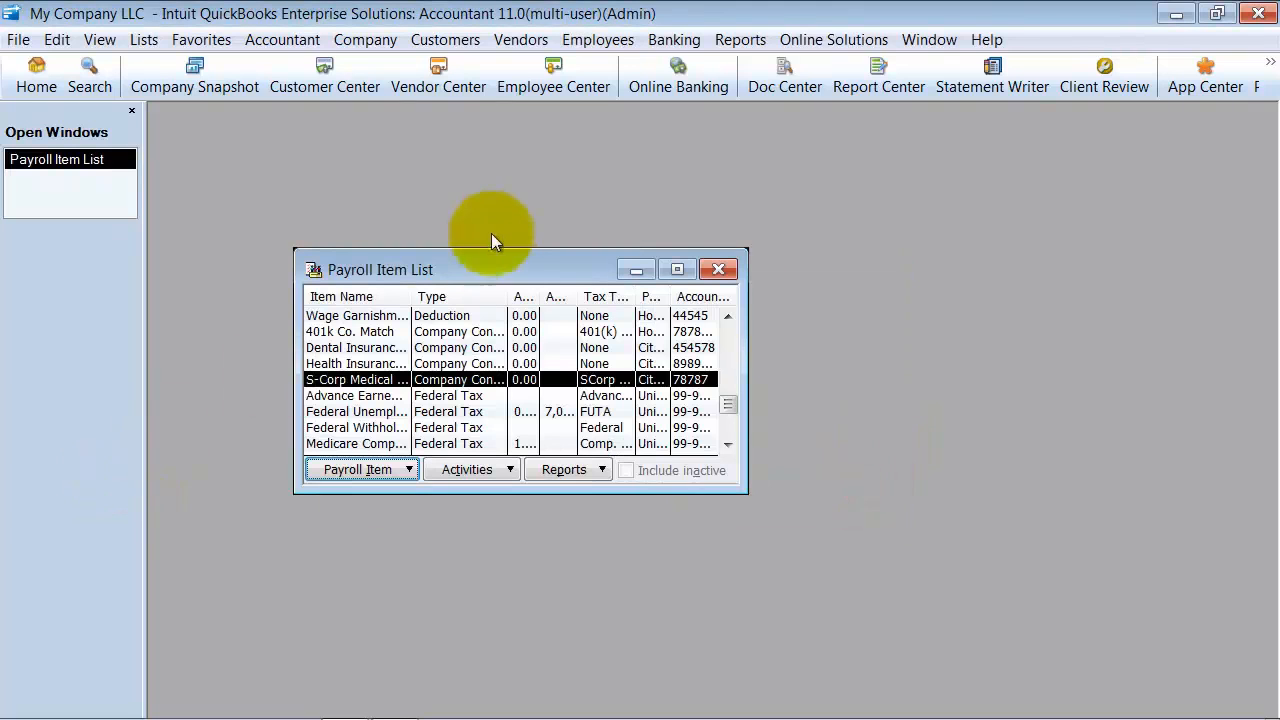
double_click(509, 262)
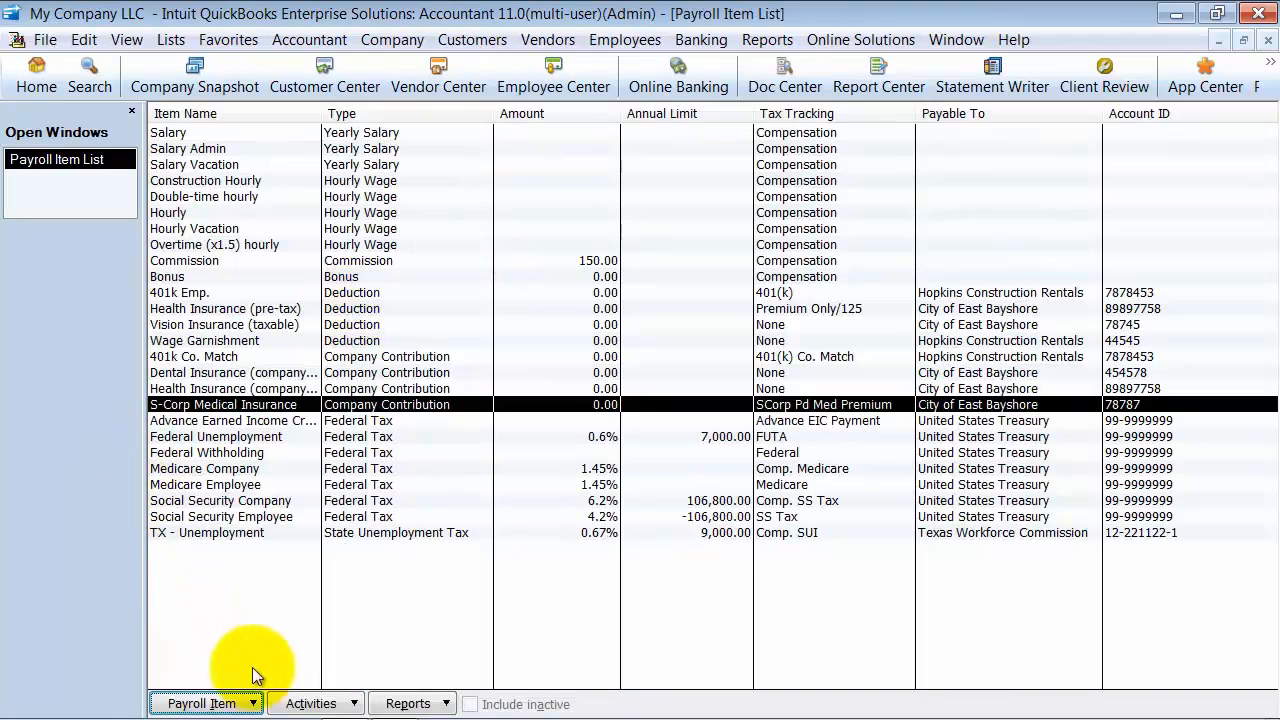
- Start a new payroll item with Custom Setup, choosing the Wage type, Annual Salary and Regular Pay
left_click(258, 703)
left_click(237, 458)
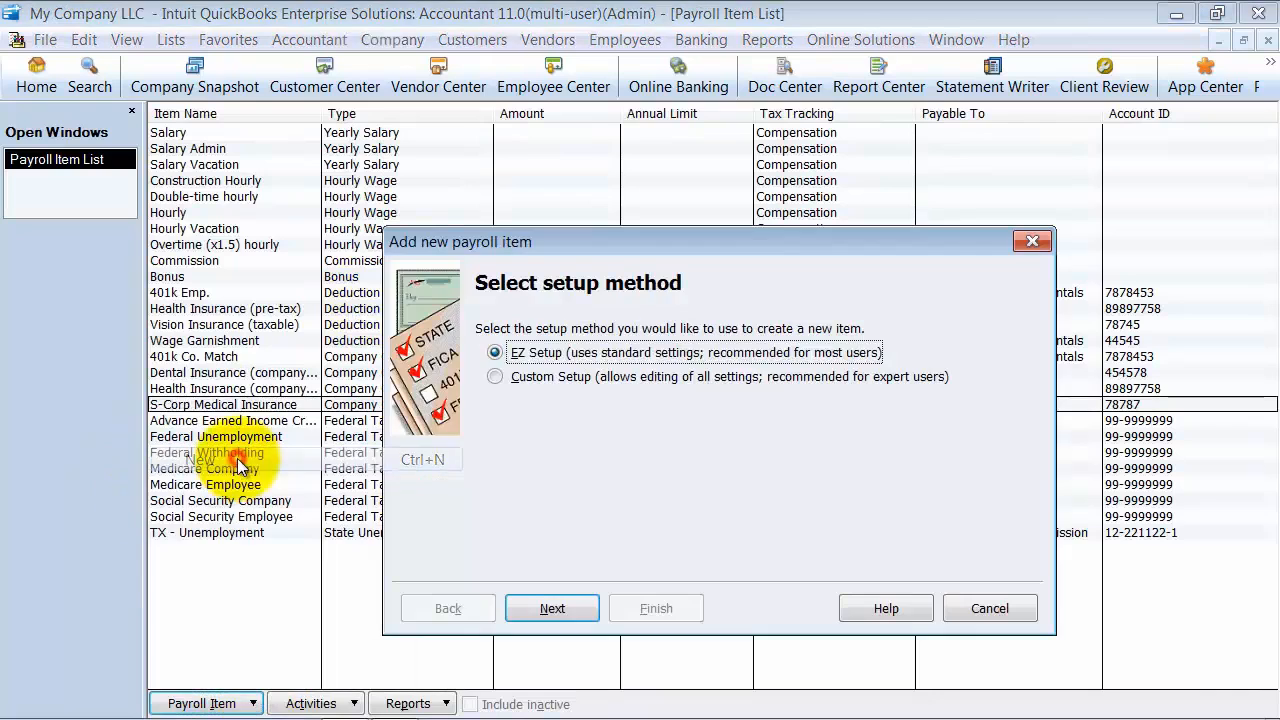
left_click(526, 376)
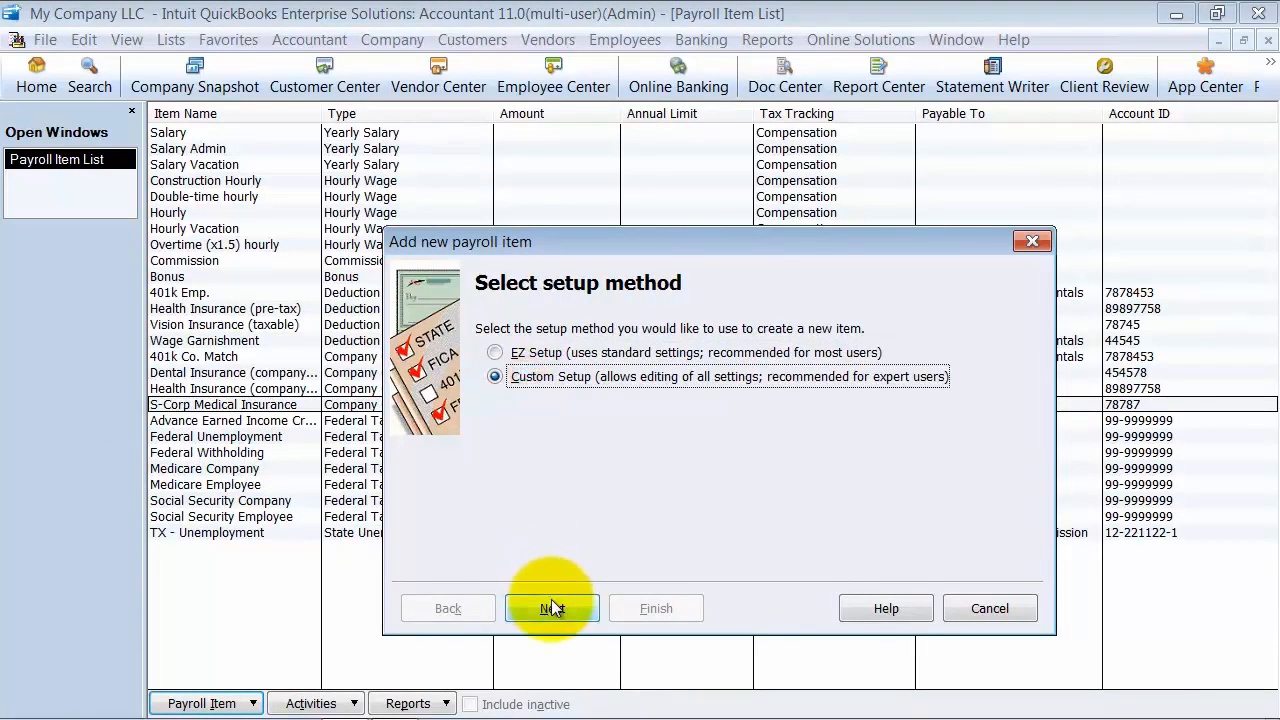
left_click(550, 606)
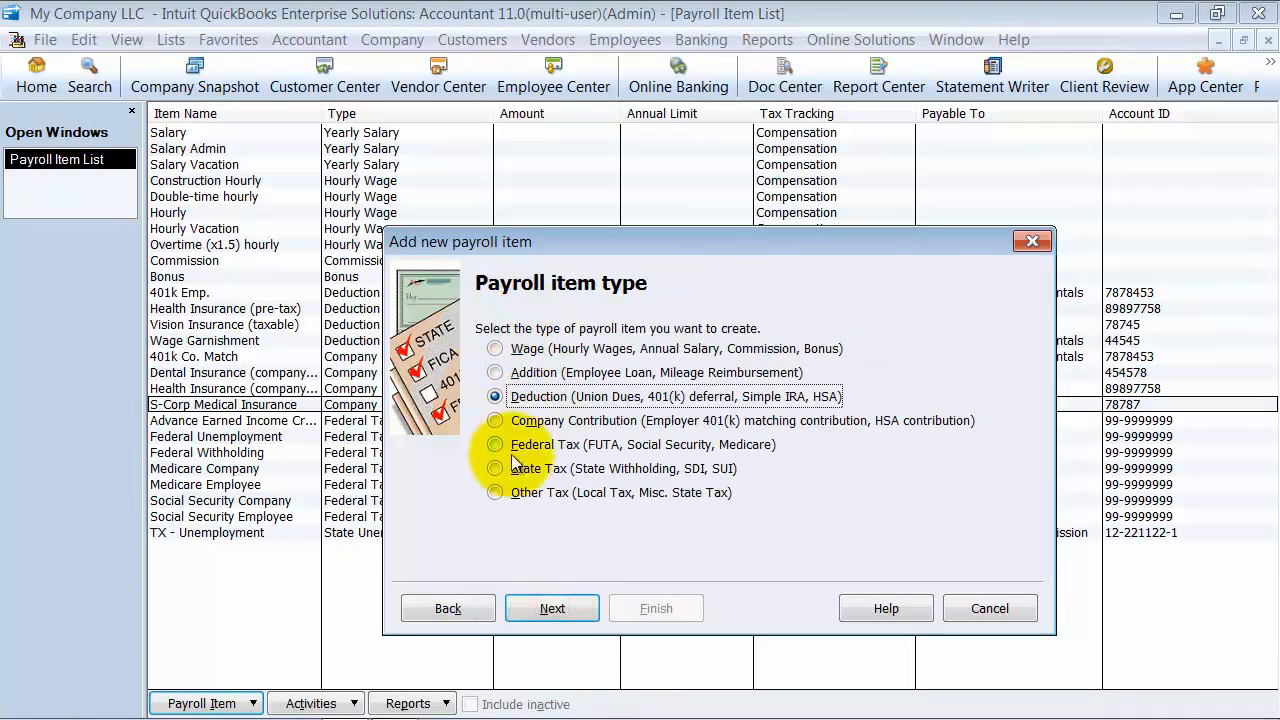
left_click(495, 349)
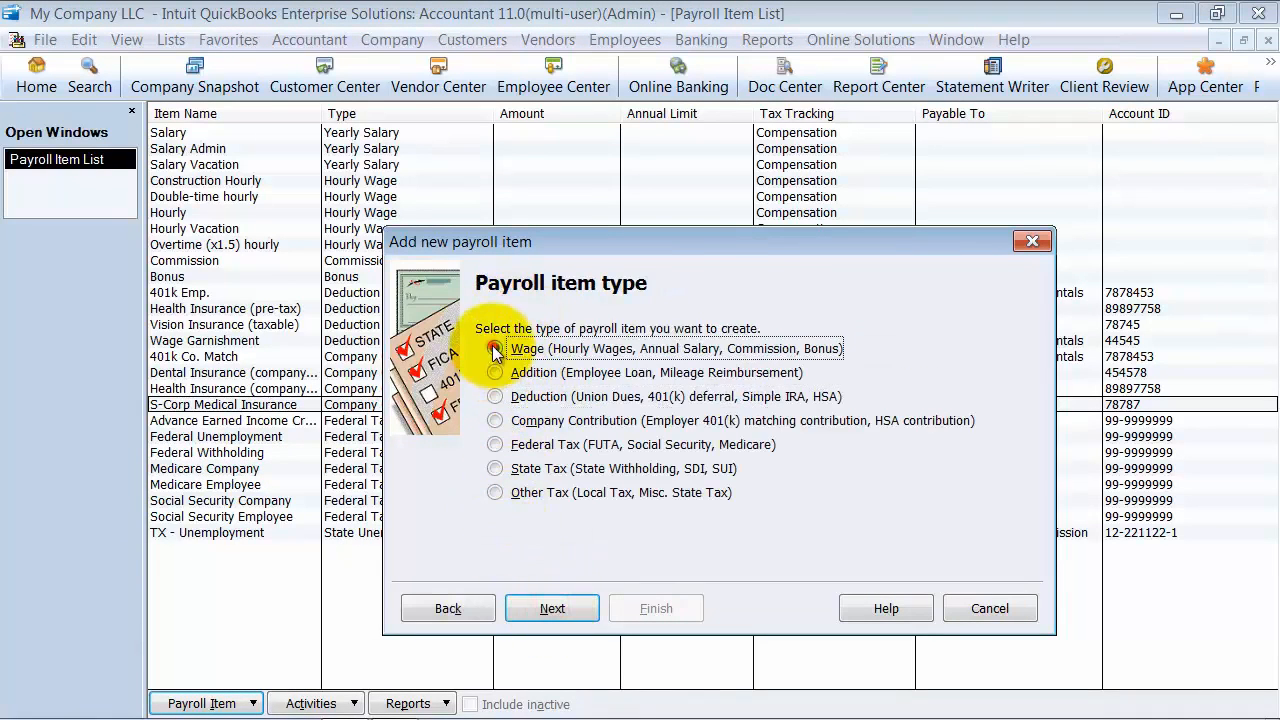
left_click(552, 608)
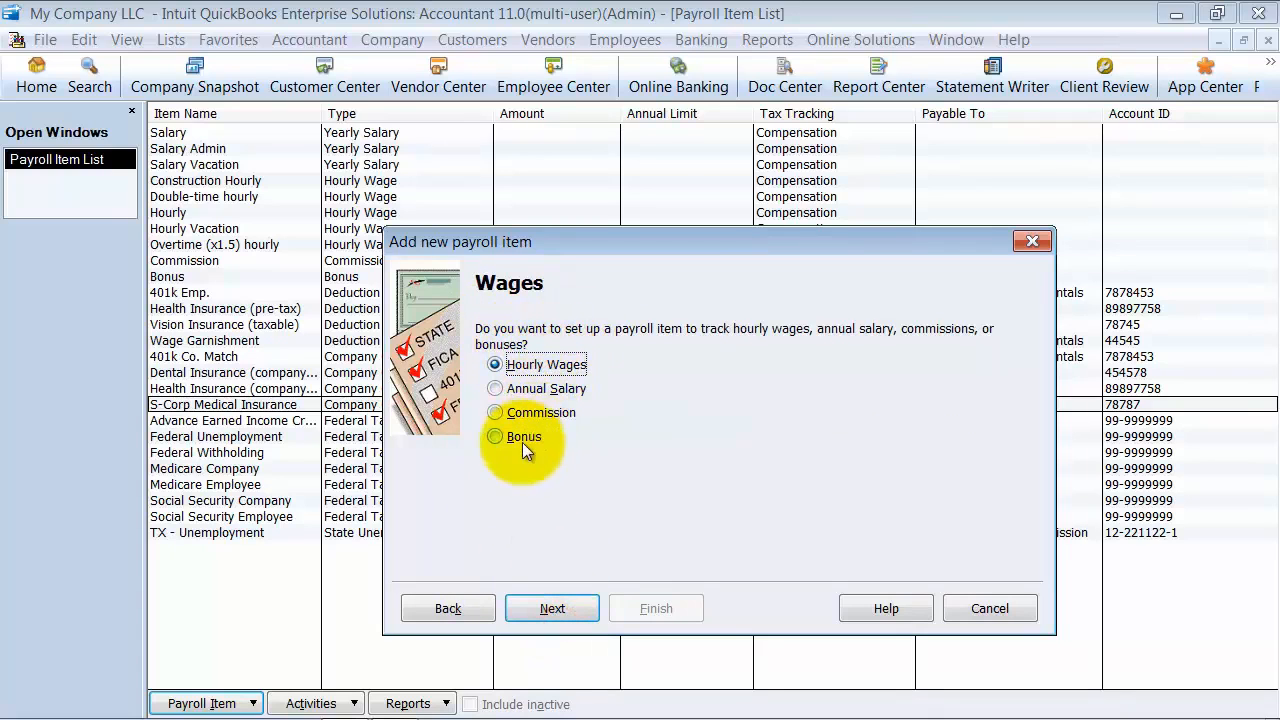
left_click(533, 389)
left_click(586, 606)
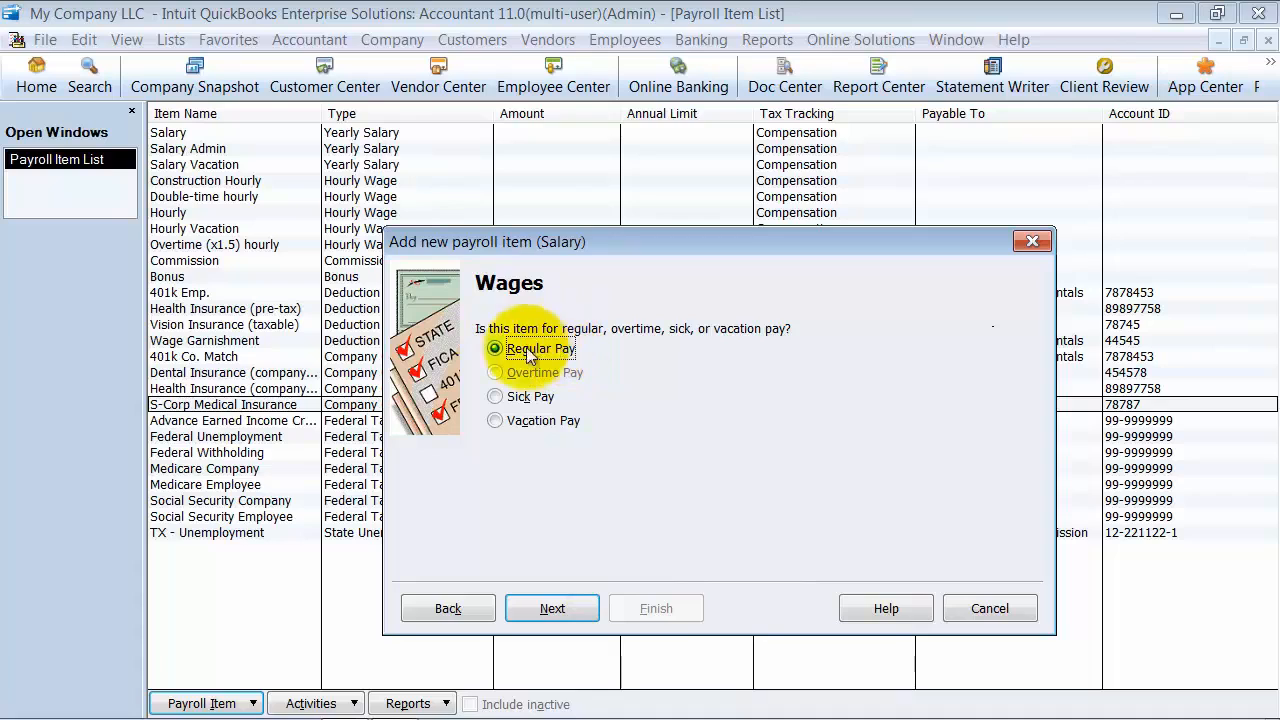
left_click(546, 604)
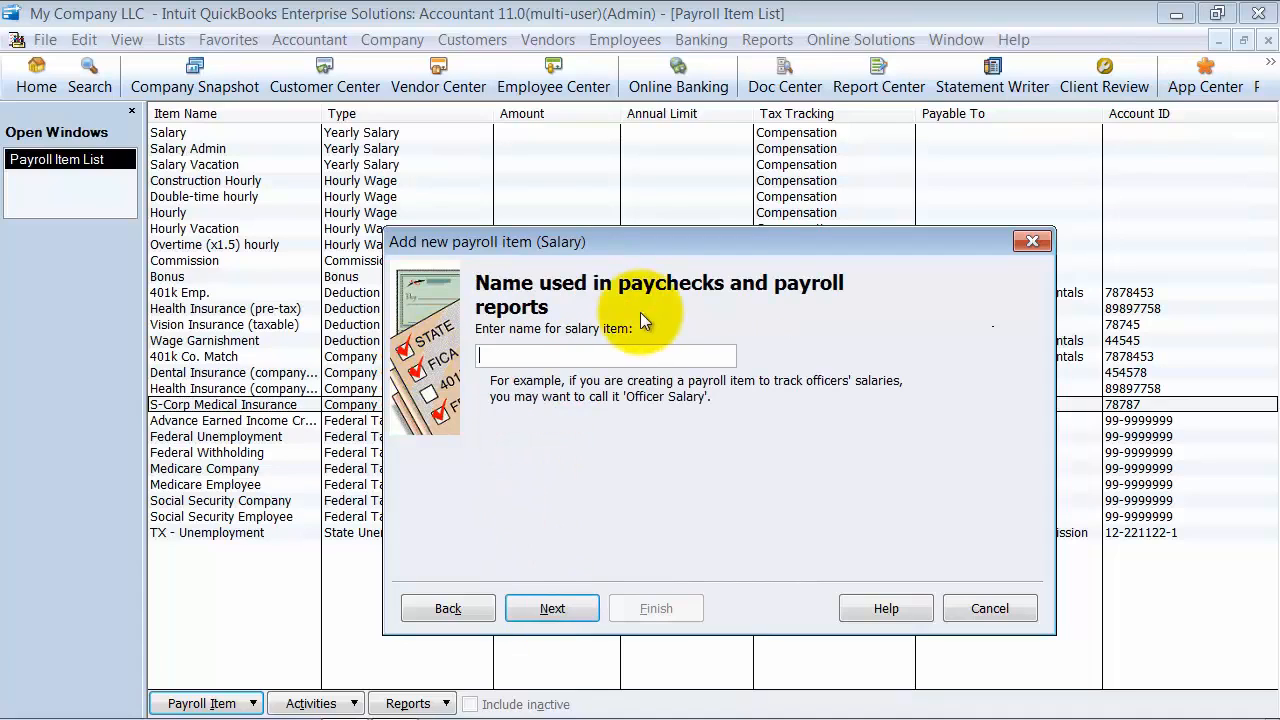
- Name the salary item Management Salary, track it in the Payroll Expenses account and finish creating it
type("Management Salary")
left_click(553, 612)
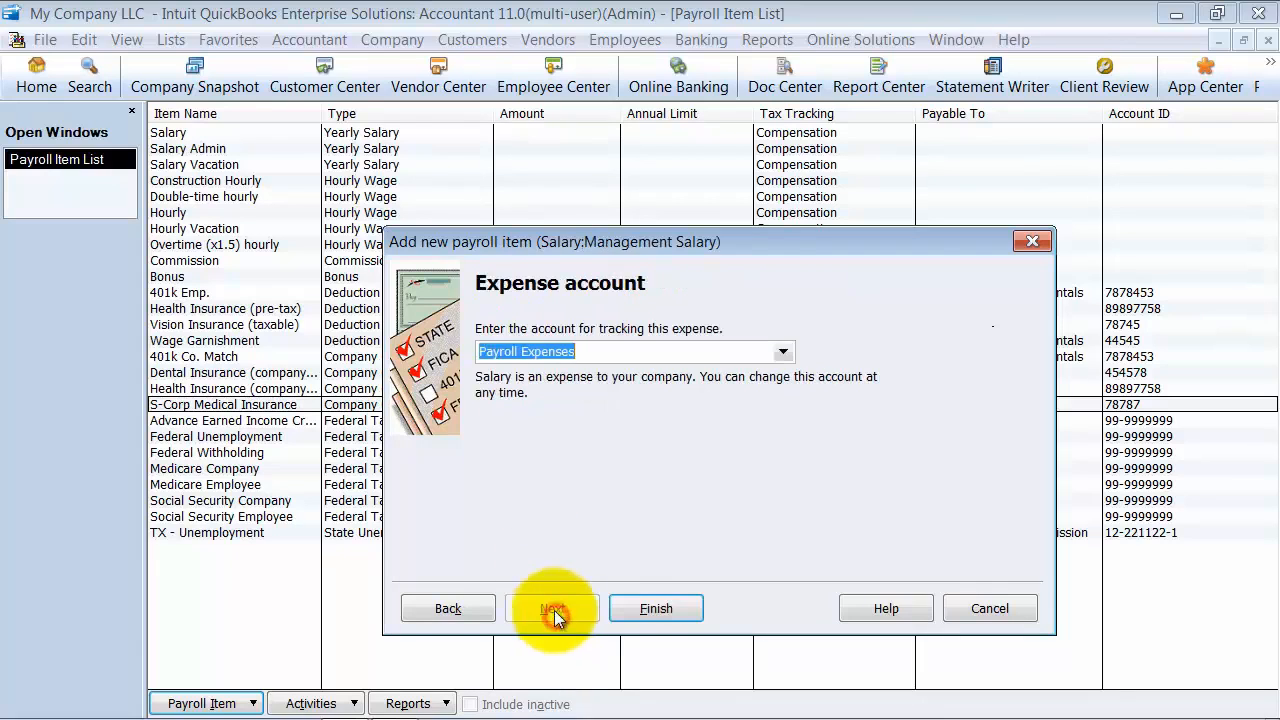
left_click(783, 351)
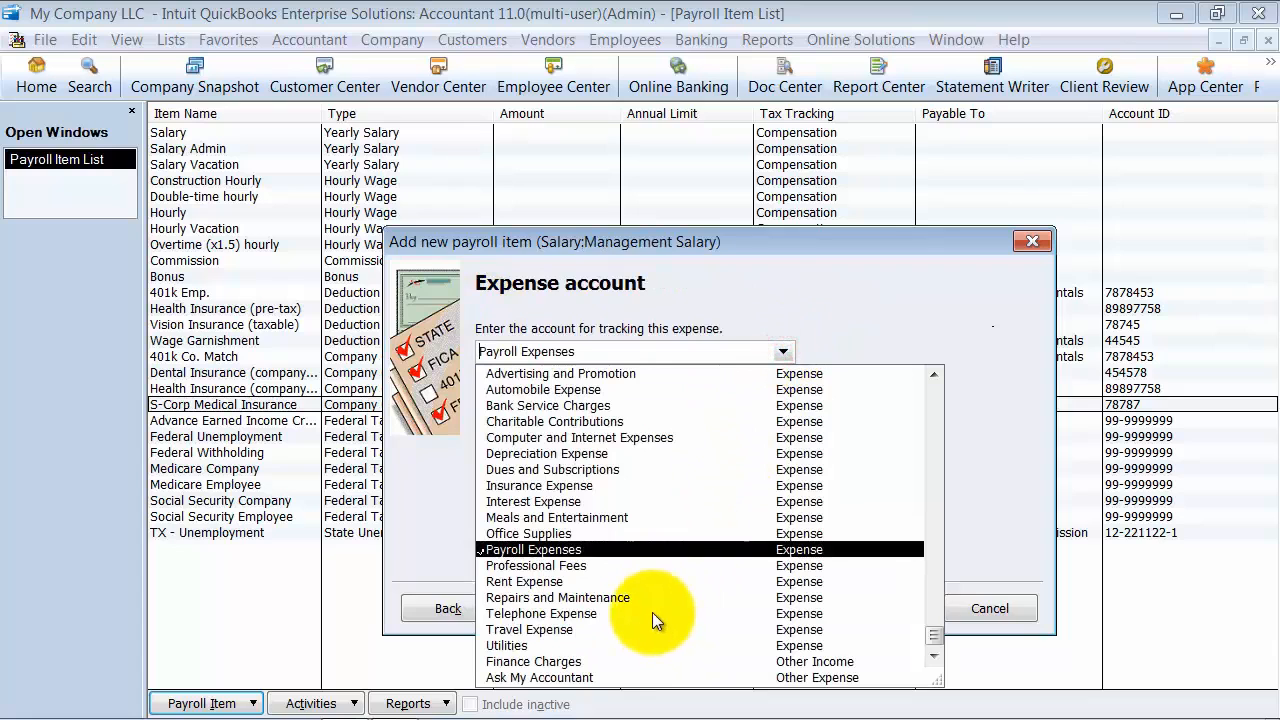
left_click(540, 550)
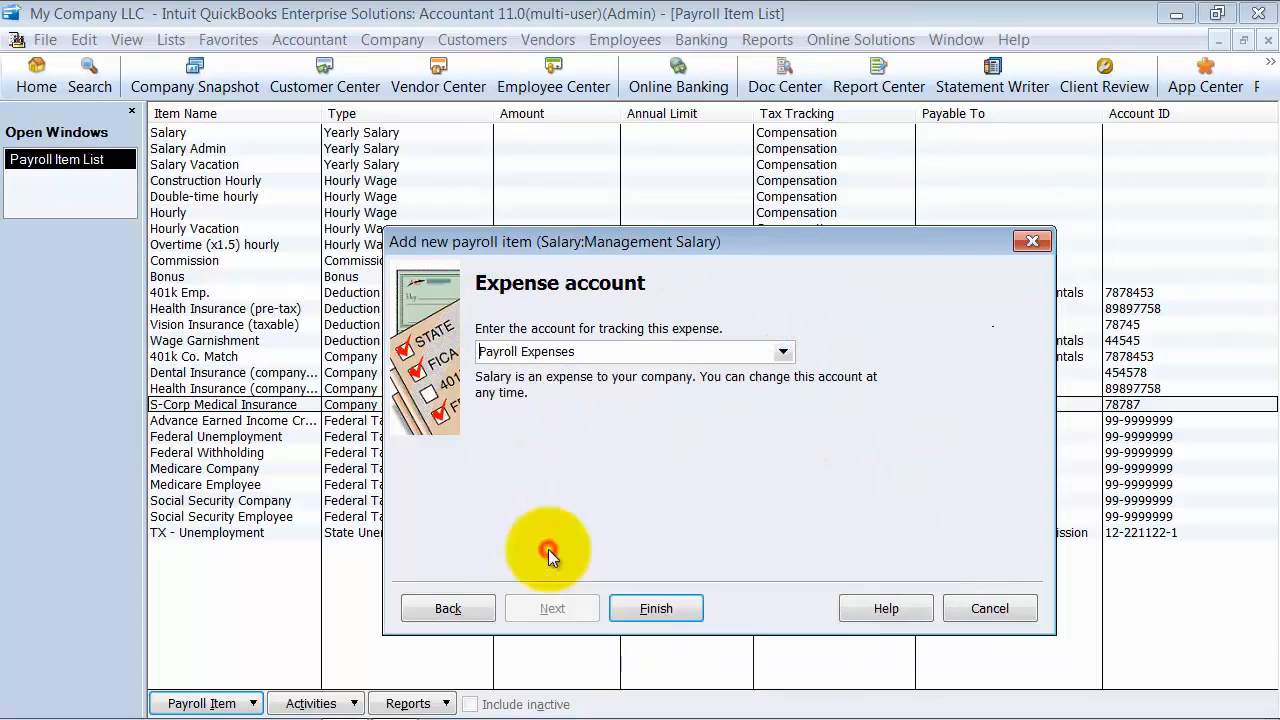
left_click(651, 610)
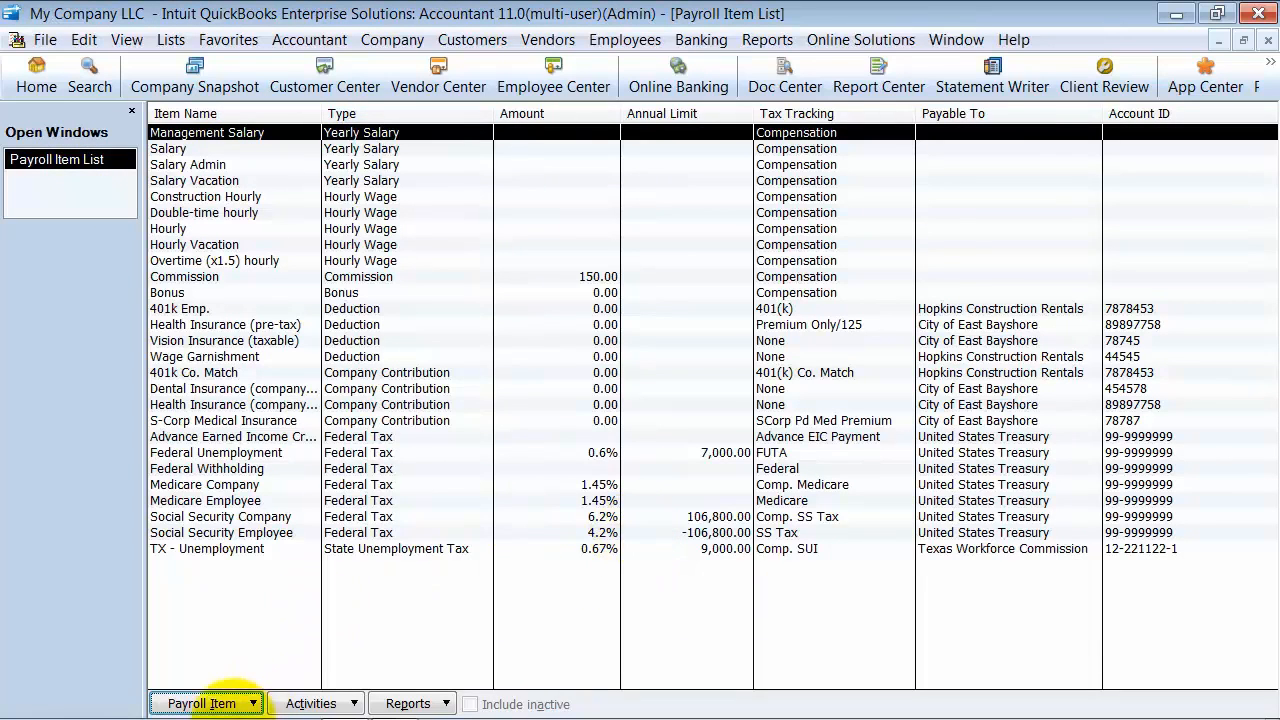
- Start another payroll item with Custom Setup as a Deduction and name it Medical Deduction
left_click(250, 700)
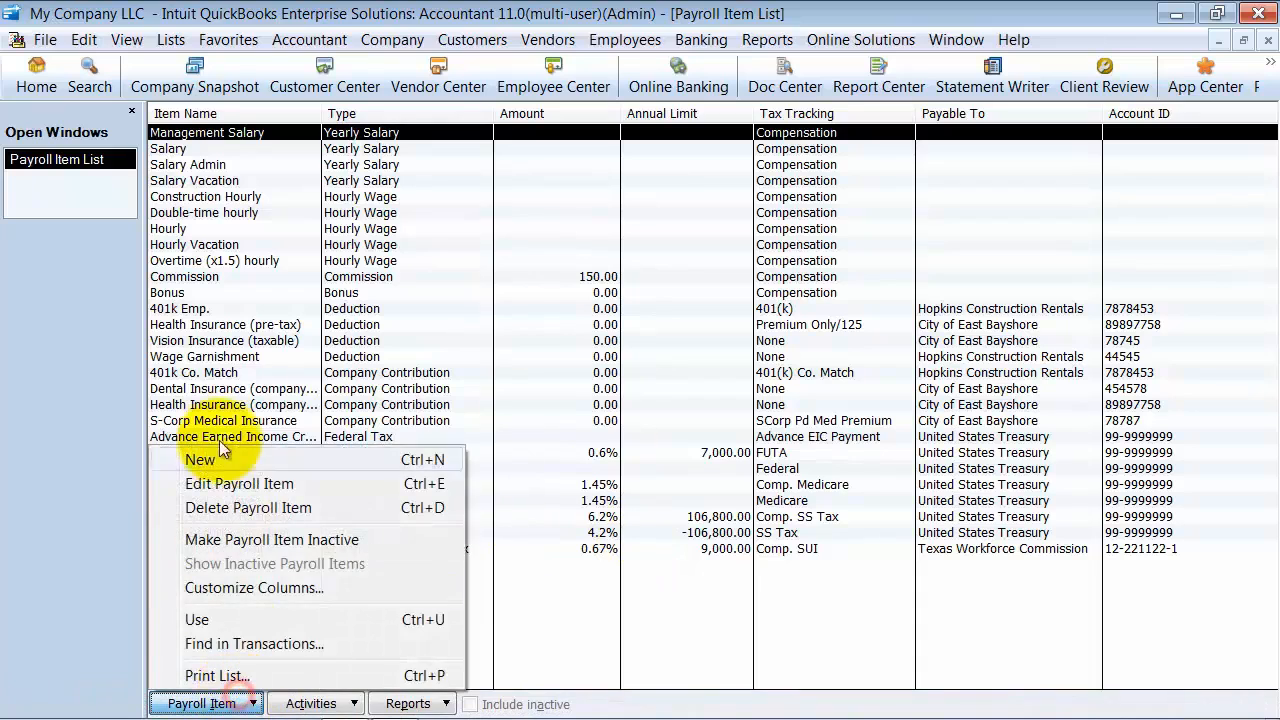
left_click(228, 457)
left_click(497, 377)
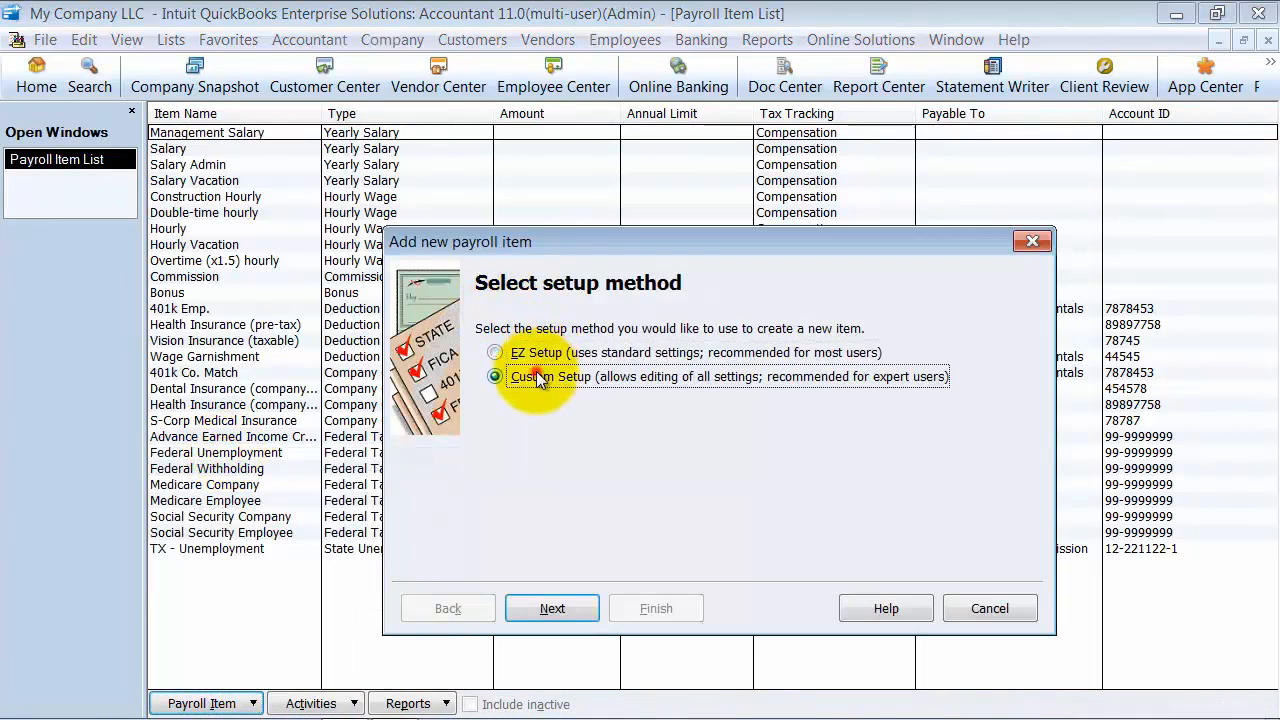
left_click(553, 602)
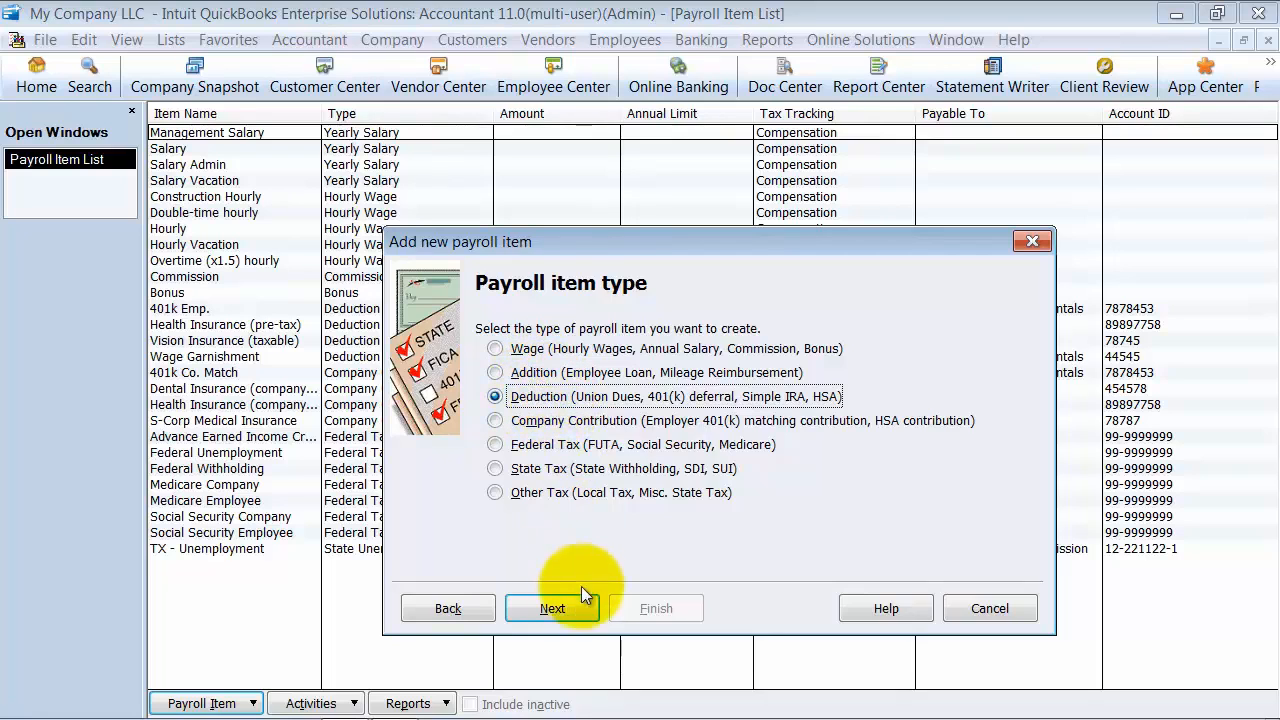
left_click(556, 605)
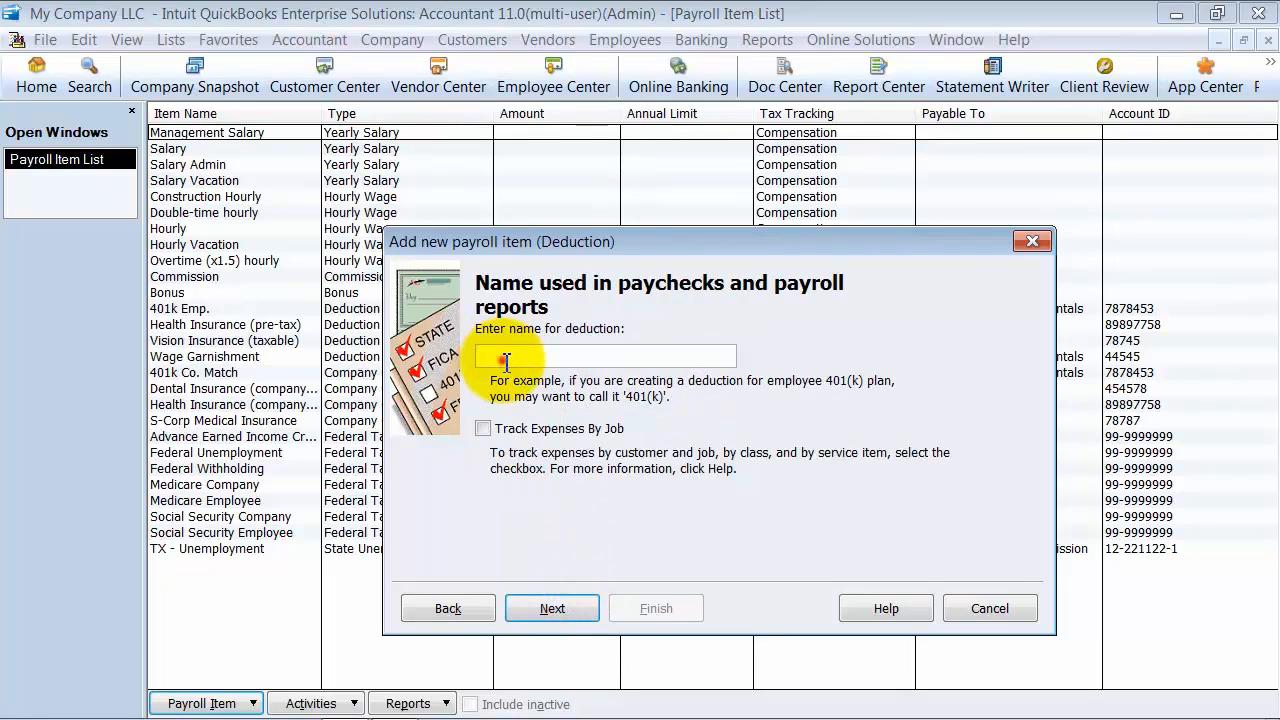
left_click(506, 360)
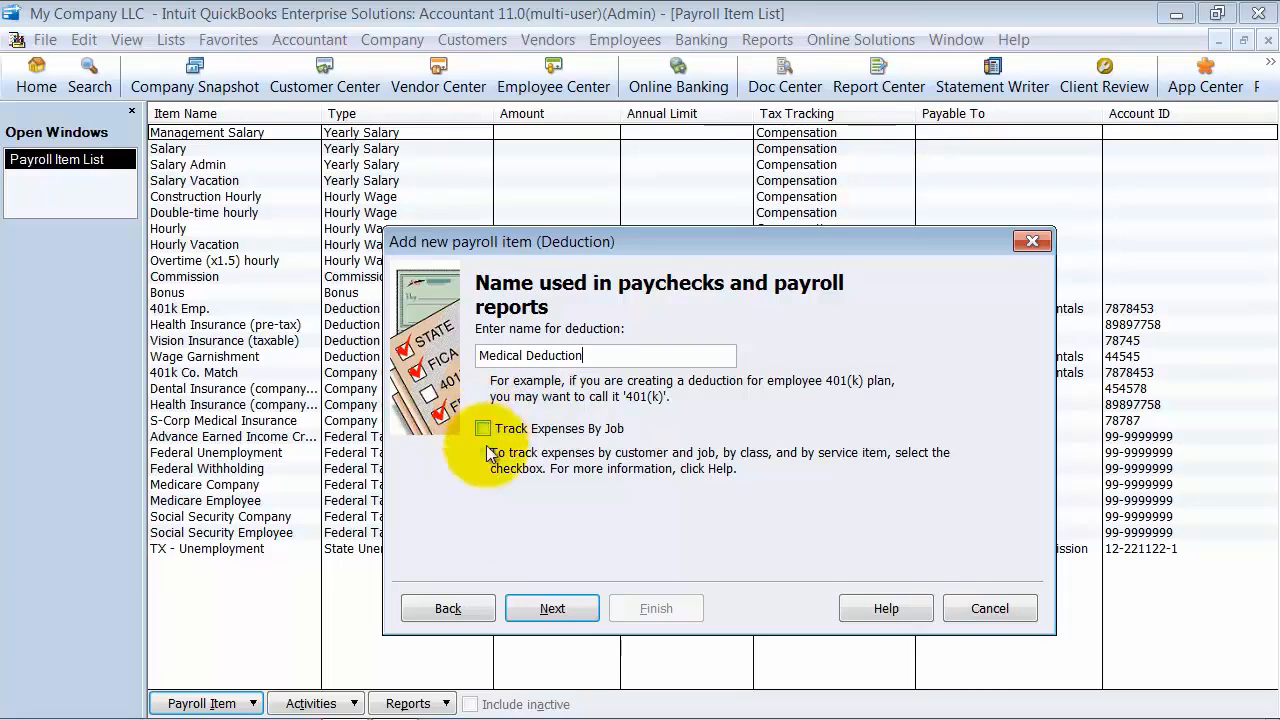
left_click(535, 608)
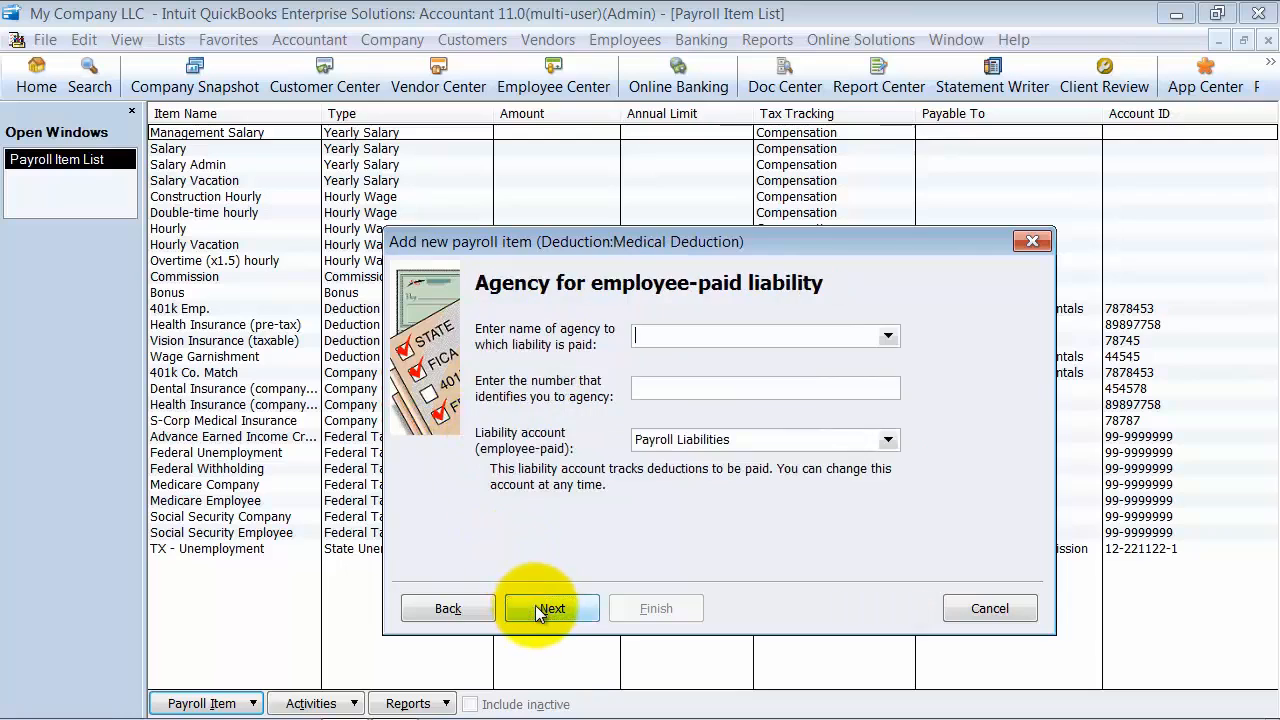
- Set the deduction's agency to City of Austin, enter the agency identification number and keep Payroll Liabilities as the liability account
left_click(888, 340)
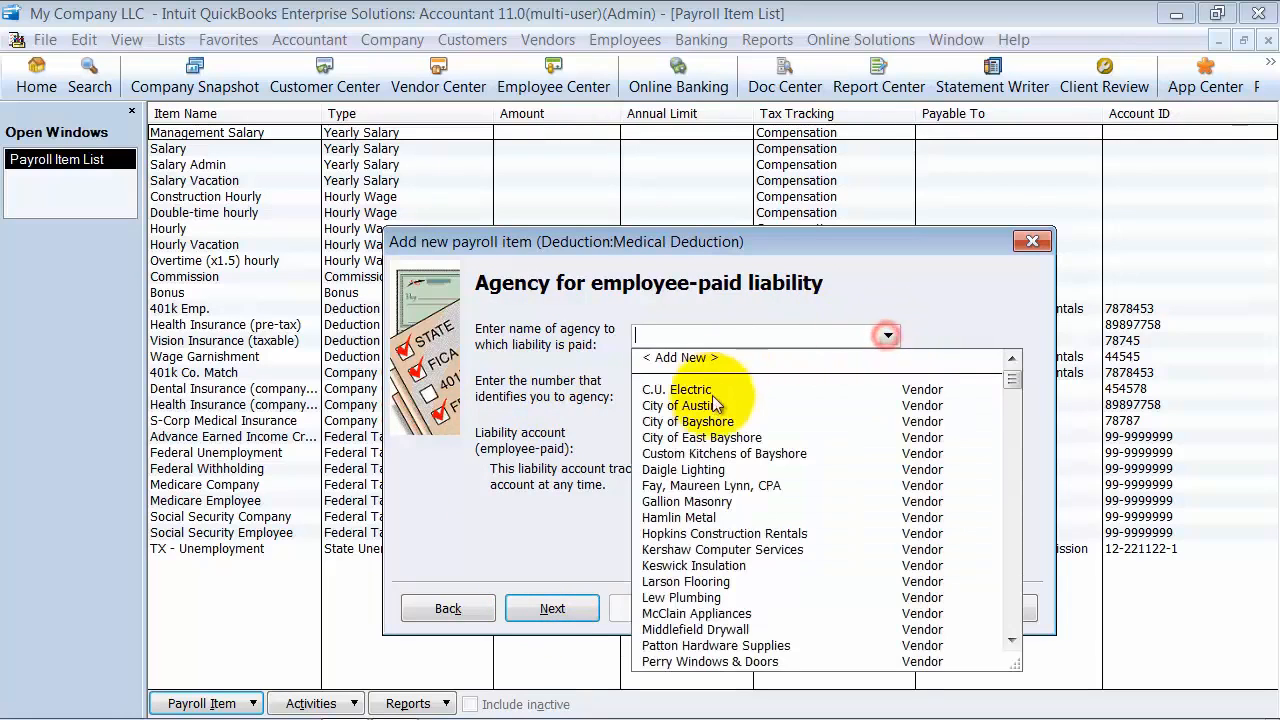
left_click(830, 402)
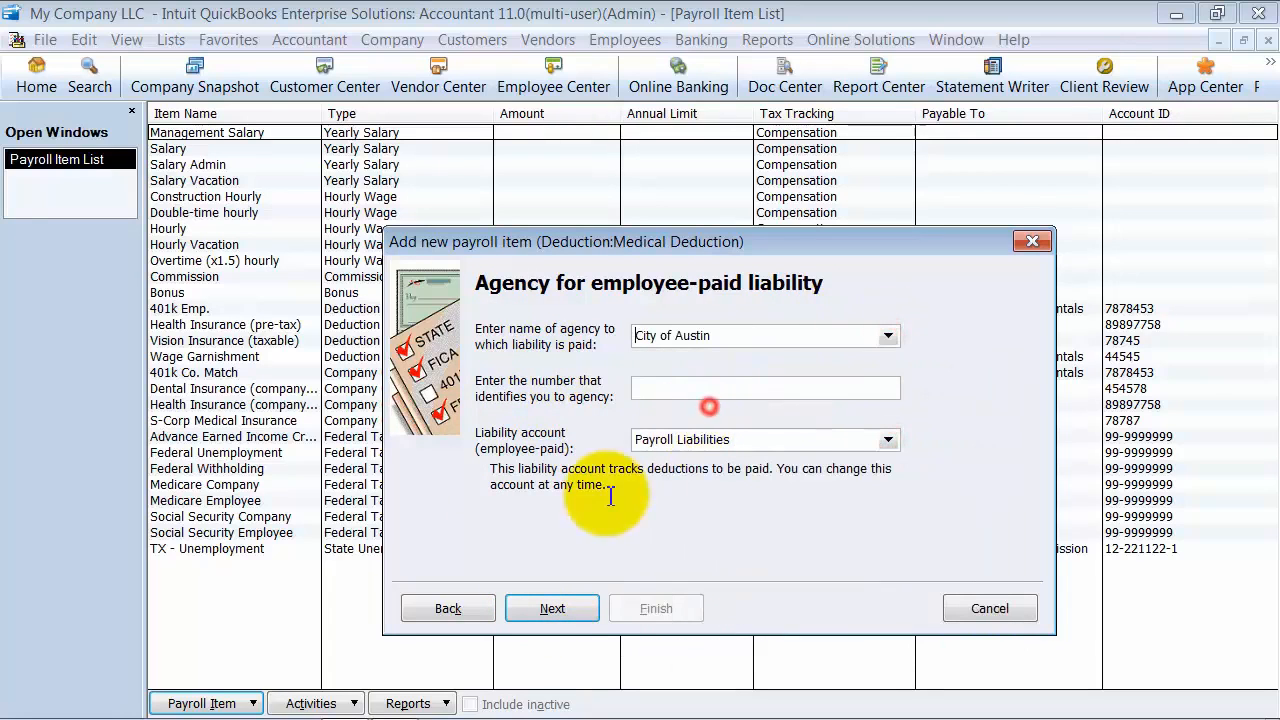
left_click(680, 393)
type("787878")
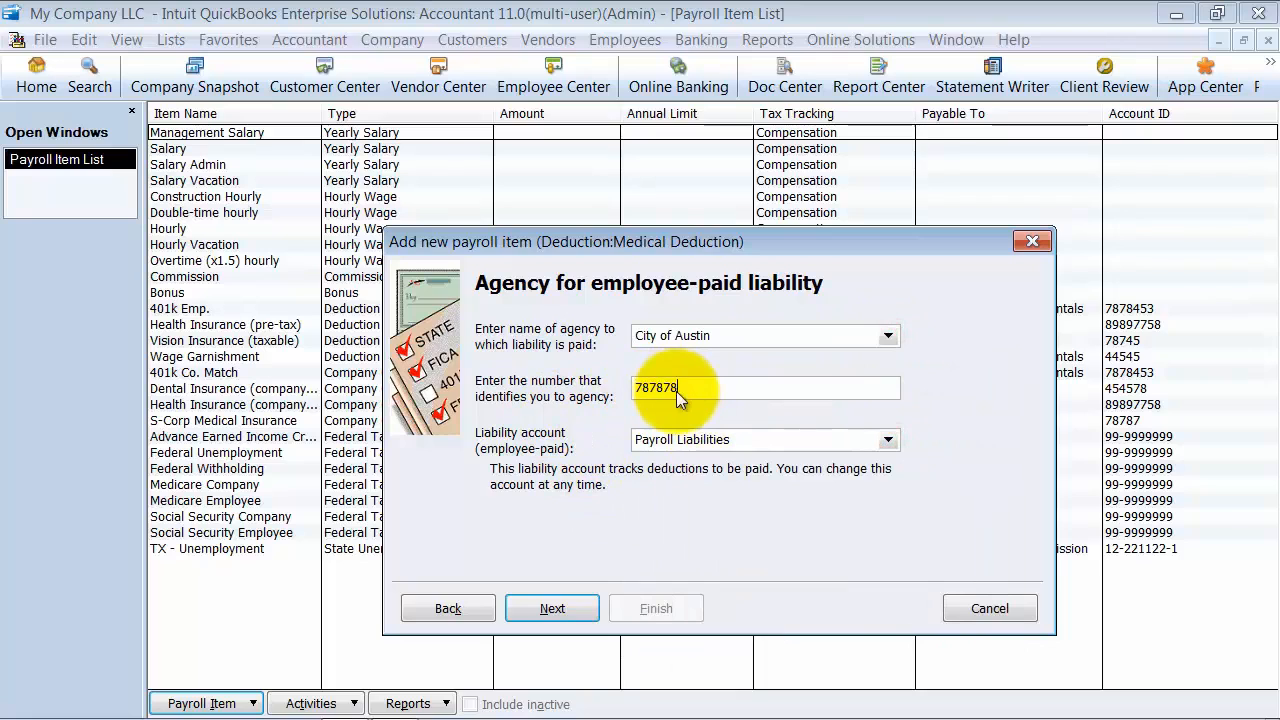
left_click(886, 441)
left_click(886, 441)
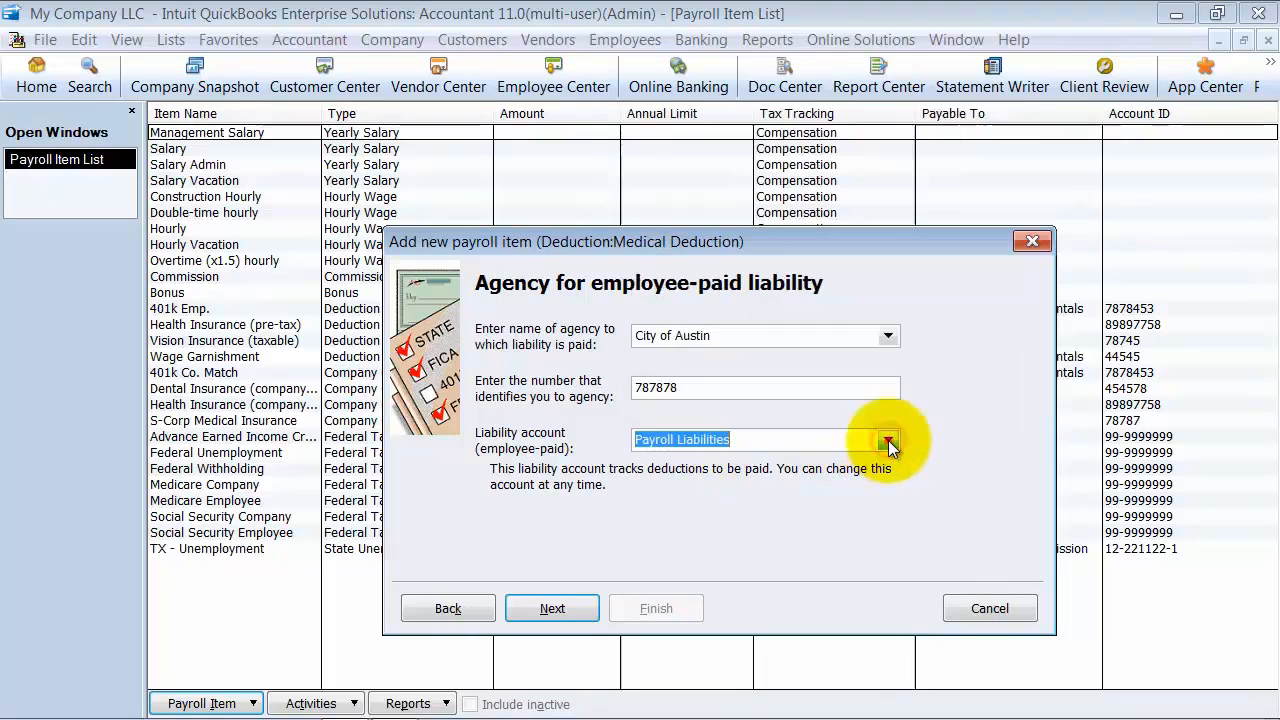
left_click(584, 612)
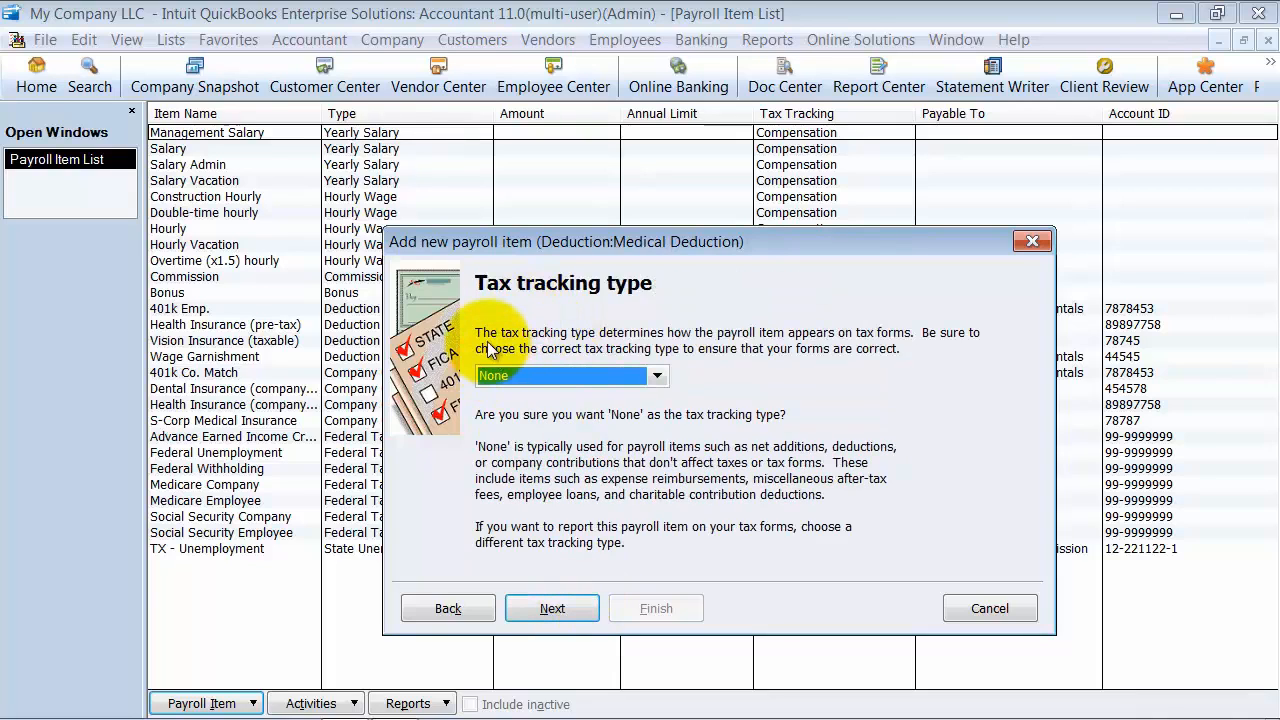
- Set the tax tracking type of the Medical Deduction item to Fringe Benefits
left_click(658, 377)
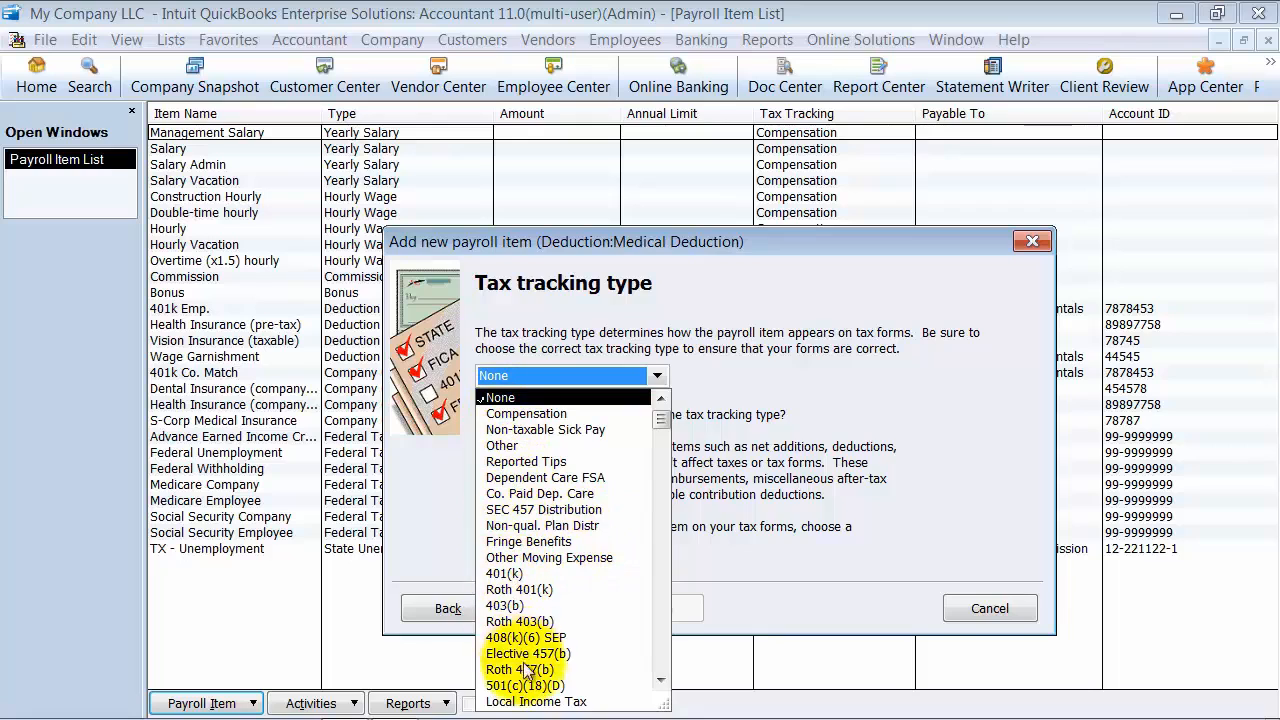
scroll(528, 683, "down", 2)
scroll(528, 683, "down", 2)
scroll(528, 683, "up", 4)
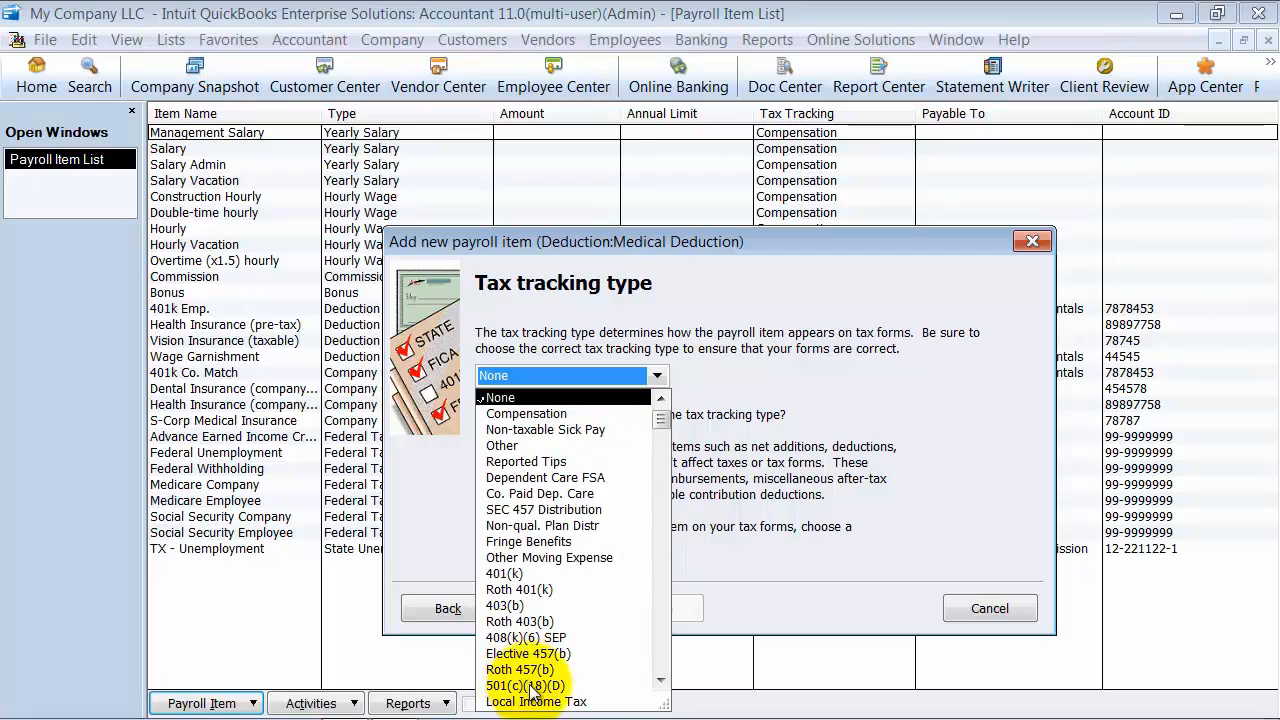
left_click(555, 541)
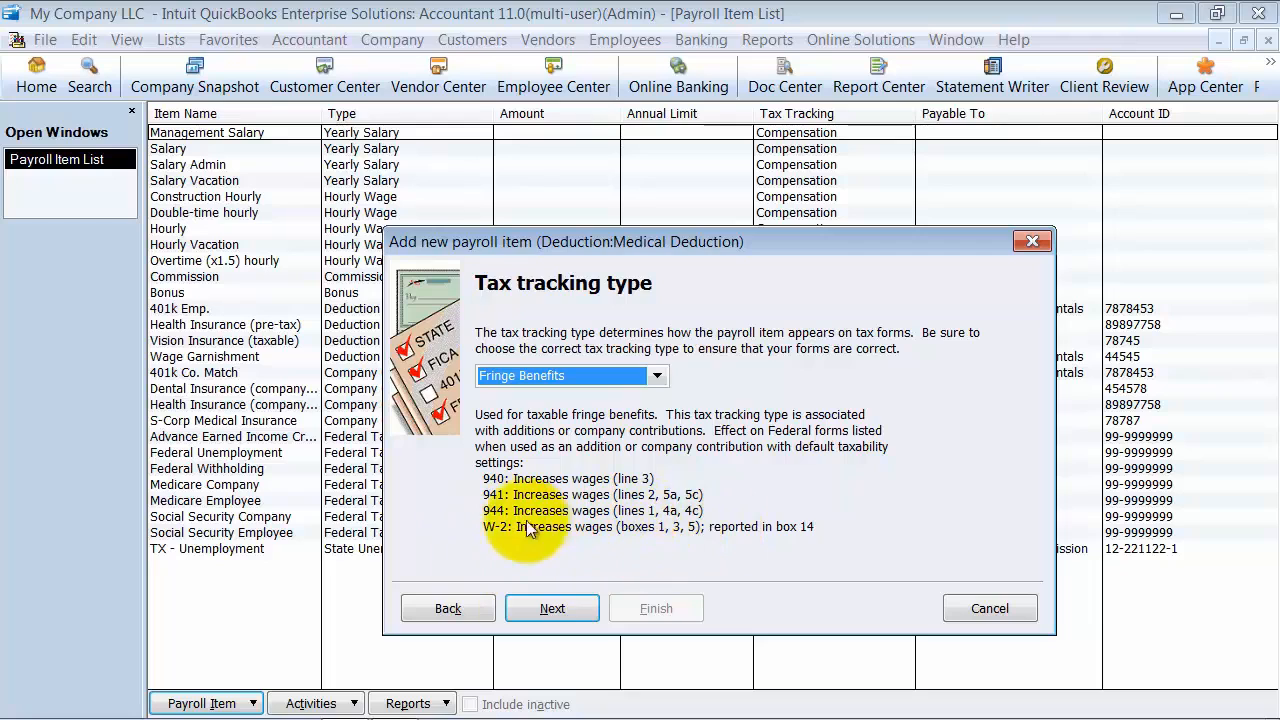
- Review the descriptions of the Other and Compensation tax tracking types, returning the selection to Fringe Benefits
left_click(656, 375)
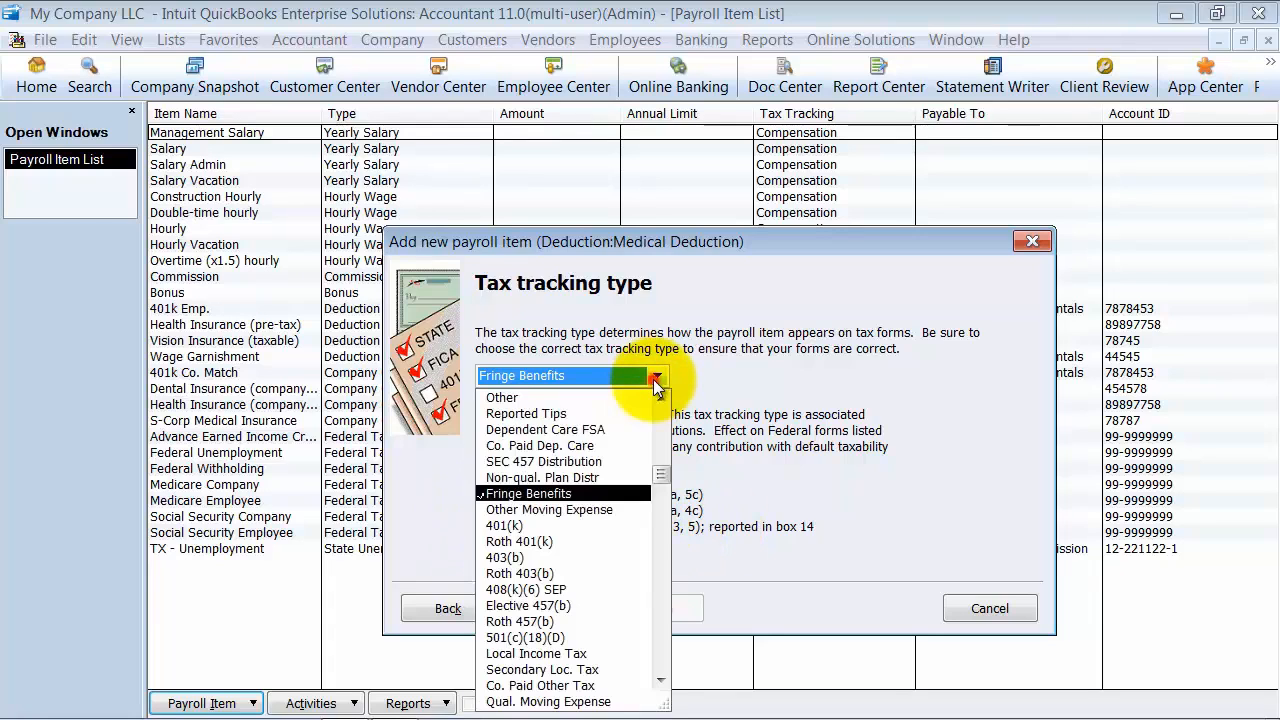
left_click(497, 397)
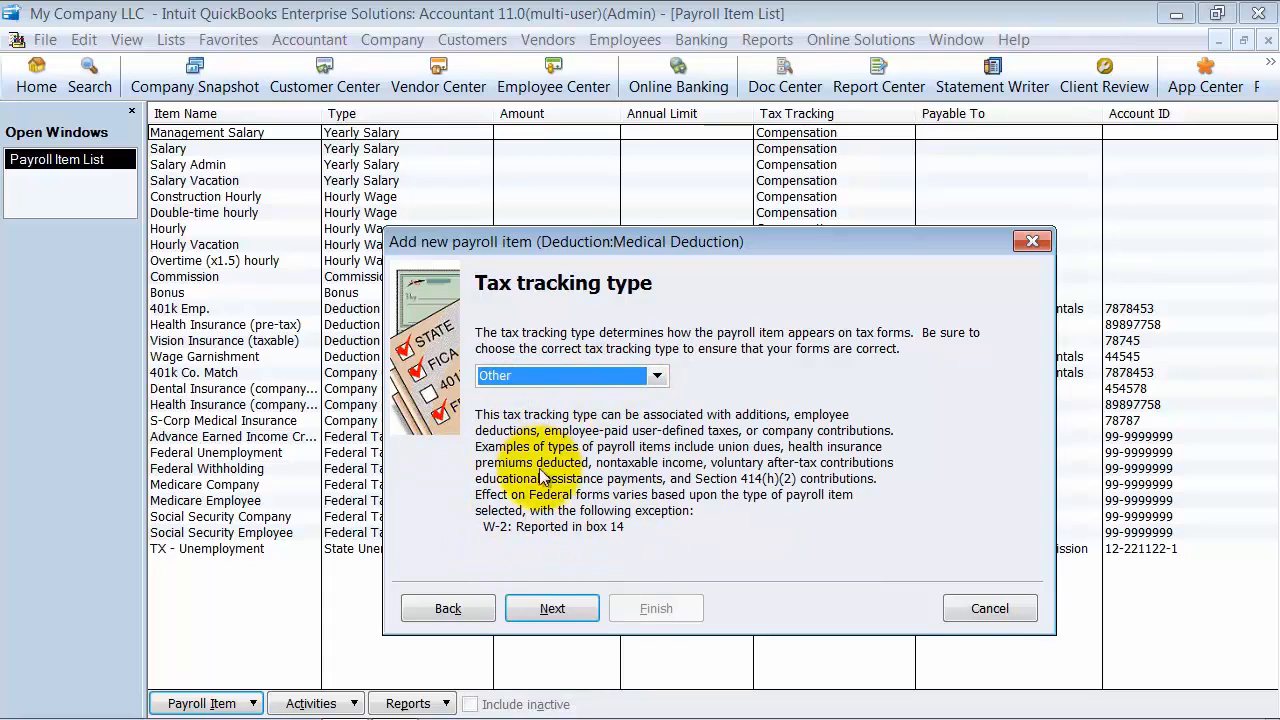
left_click(655, 377)
left_click(555, 413)
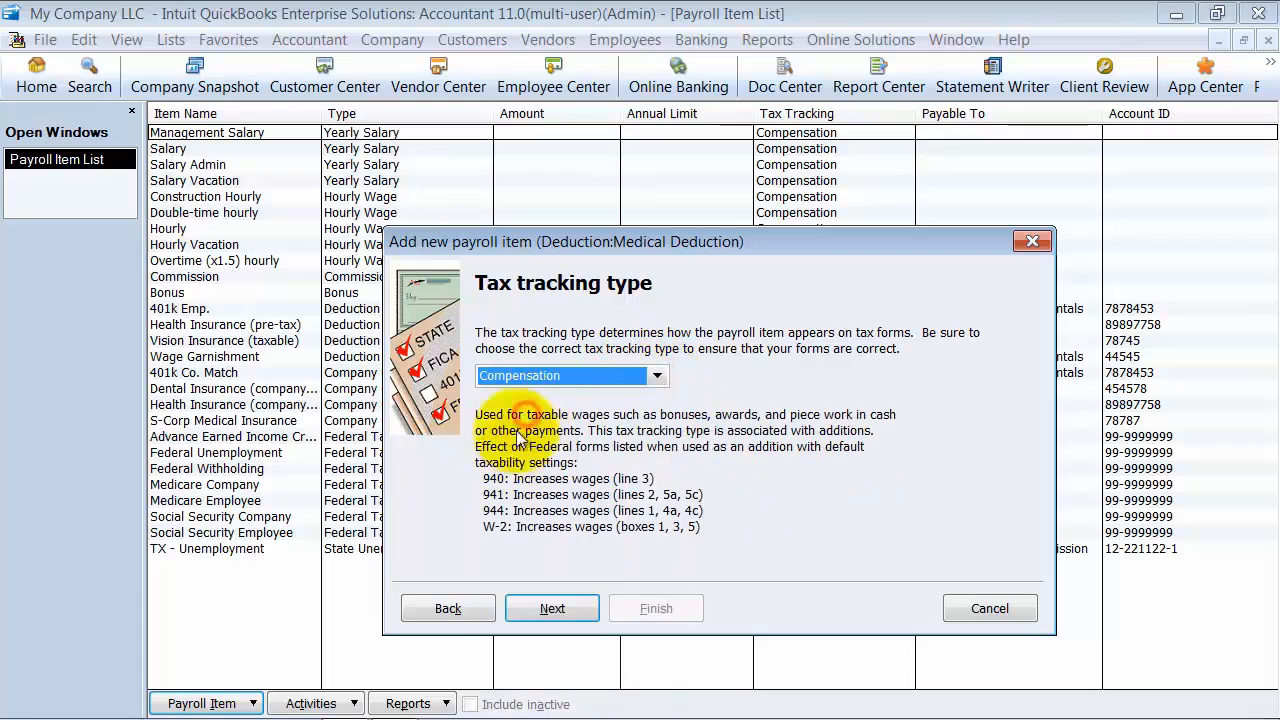
left_click(656, 375)
left_click(528, 541)
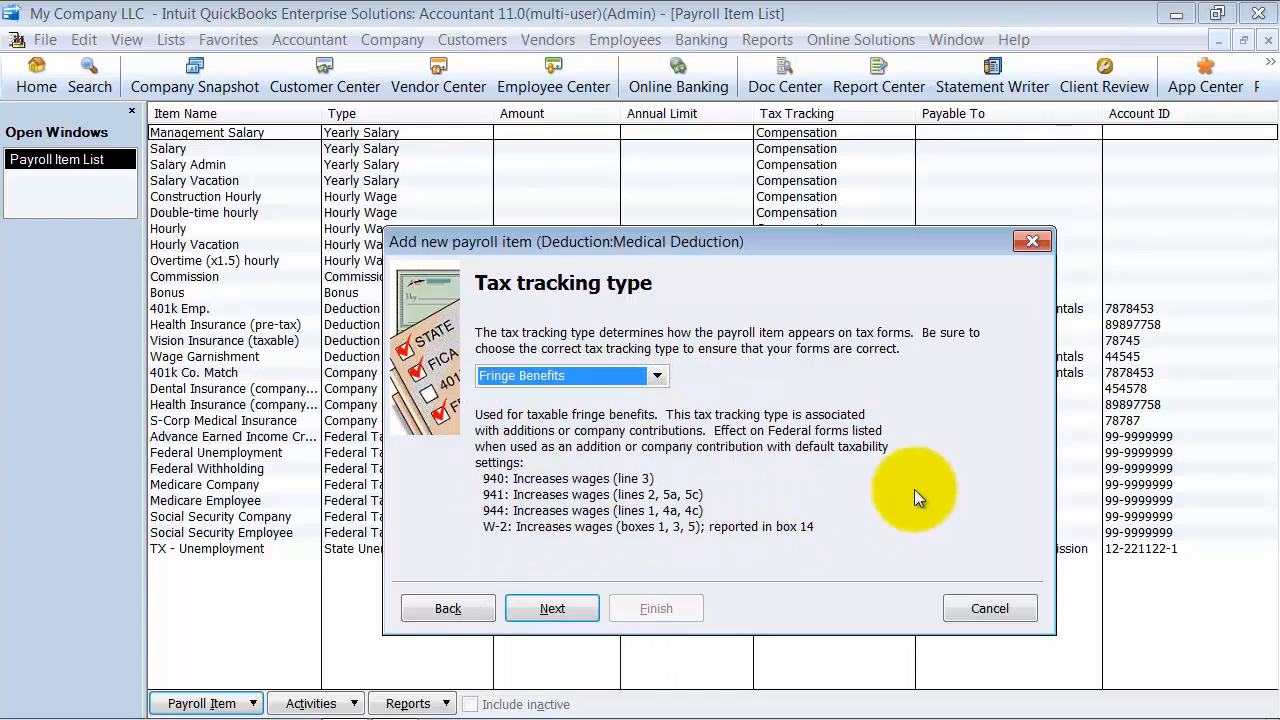
- Accept the Fringe Benefits tracking type and default tax selections, and base the Medical Deduction's calculation on neither quantity nor hours
left_click(561, 616)
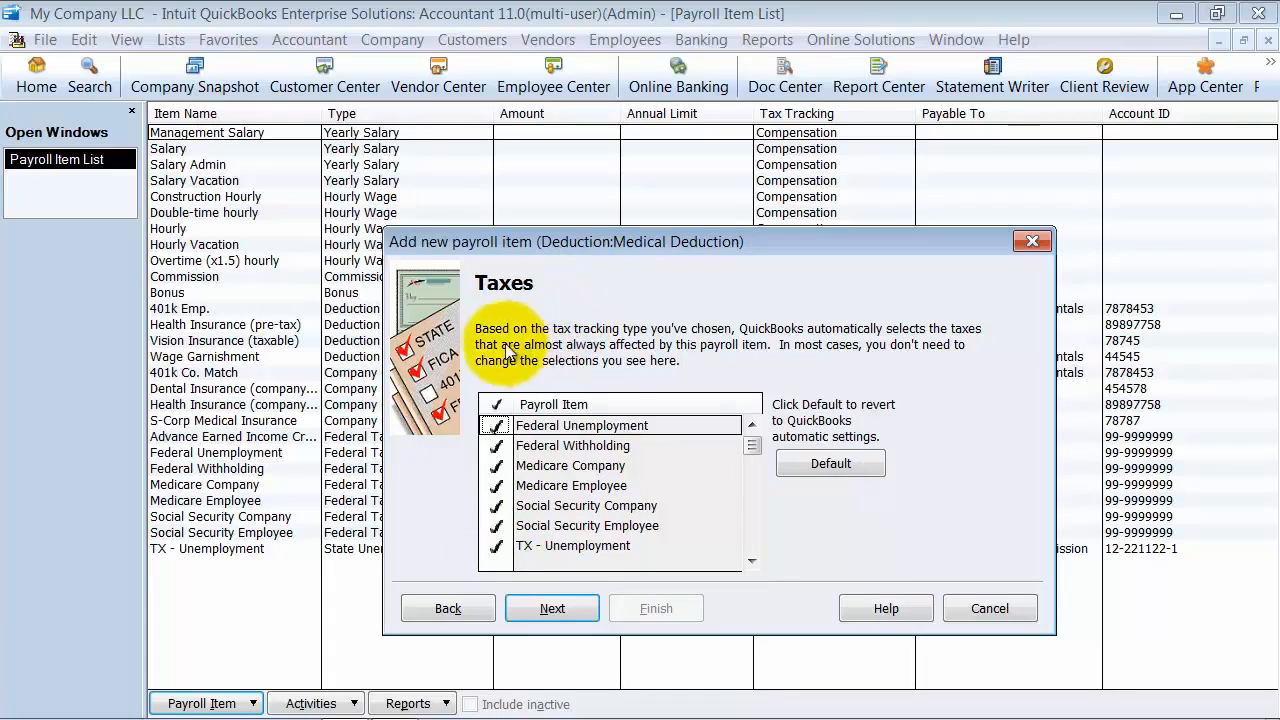
left_click(580, 609)
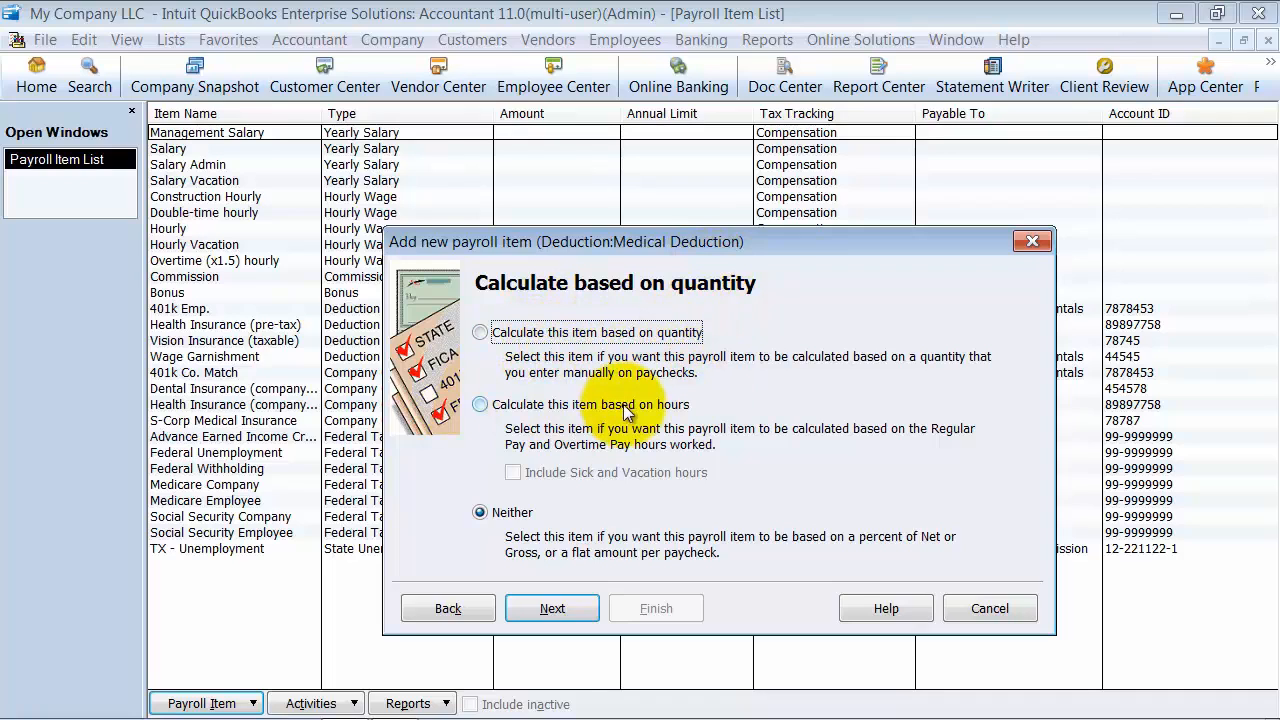
left_click(495, 404)
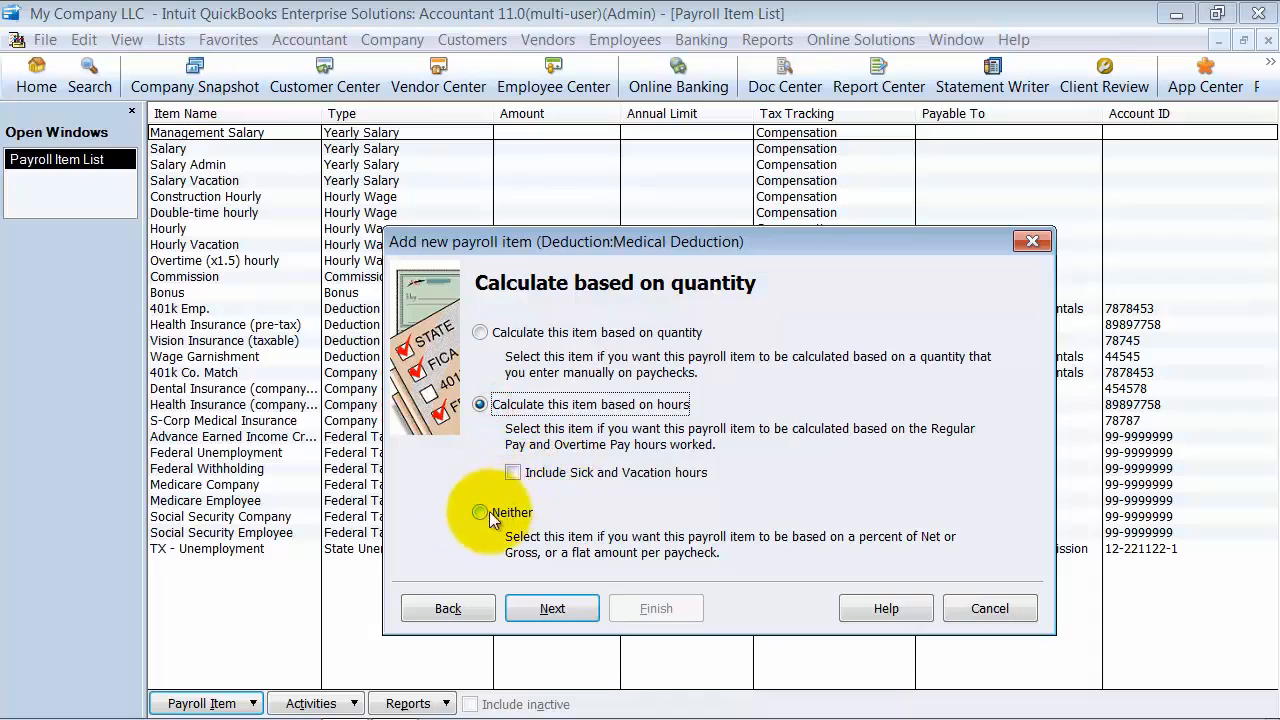
left_click(481, 514)
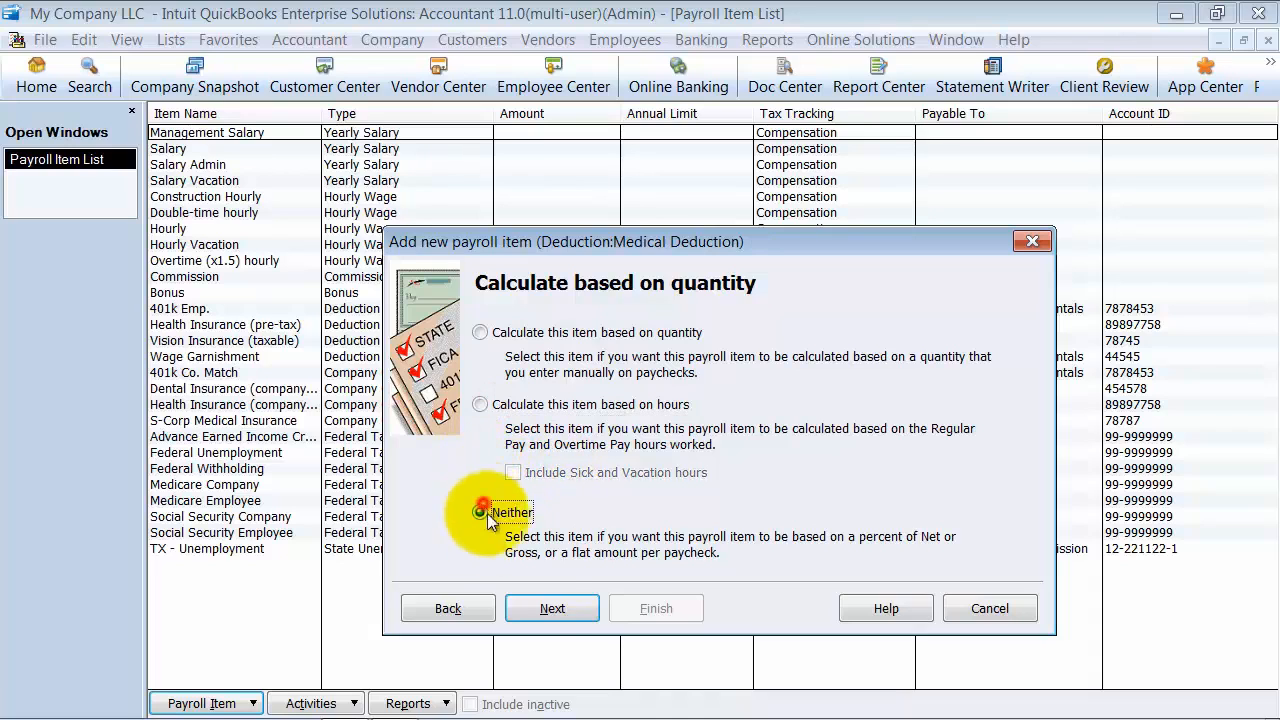
left_click(538, 601)
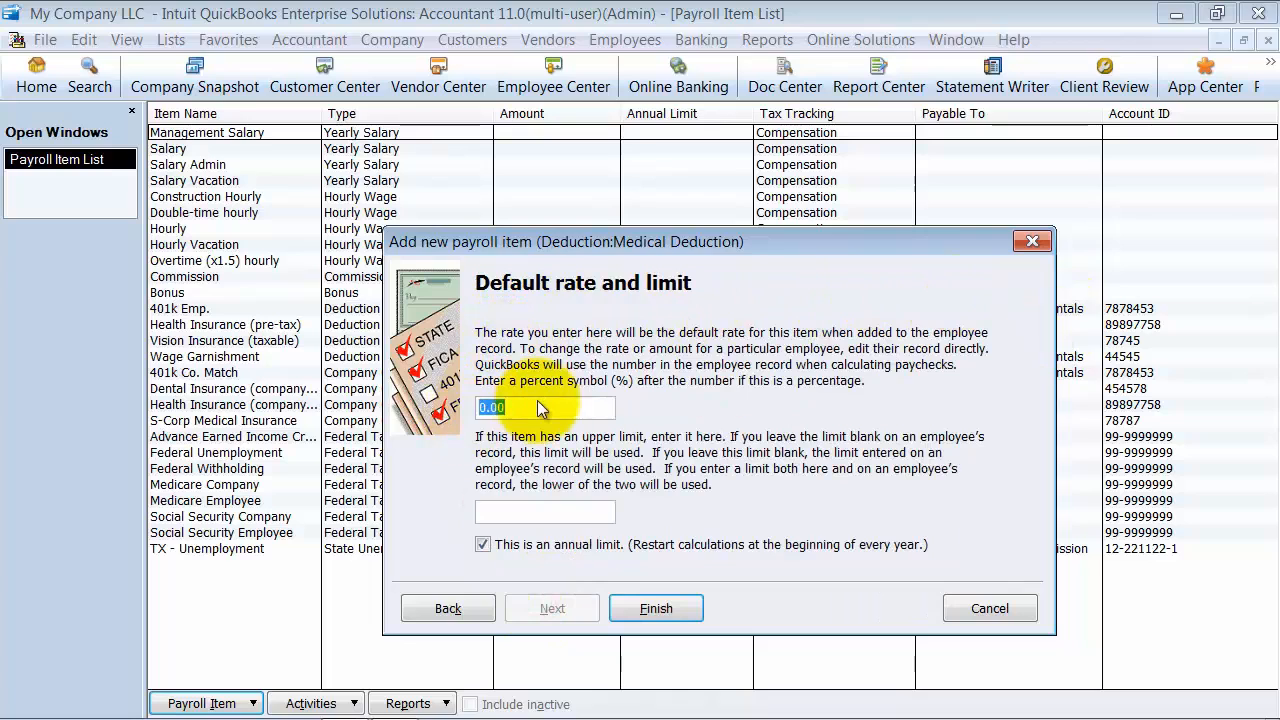
- Set the Medical Deduction's default rate to 100.00 and annual limit to 1,200.00, finish the item and dismiss the scheduled payment notice
left_click_drag(551, 402, 376, 412)
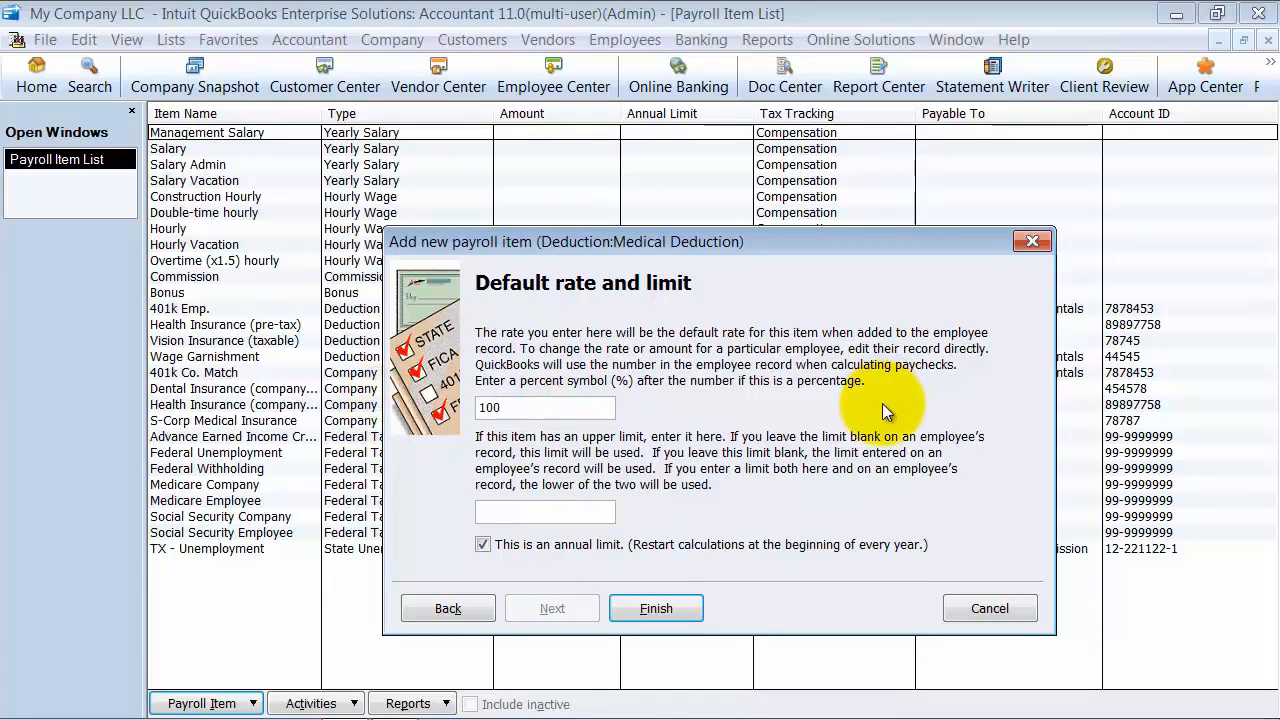
left_click(571, 519)
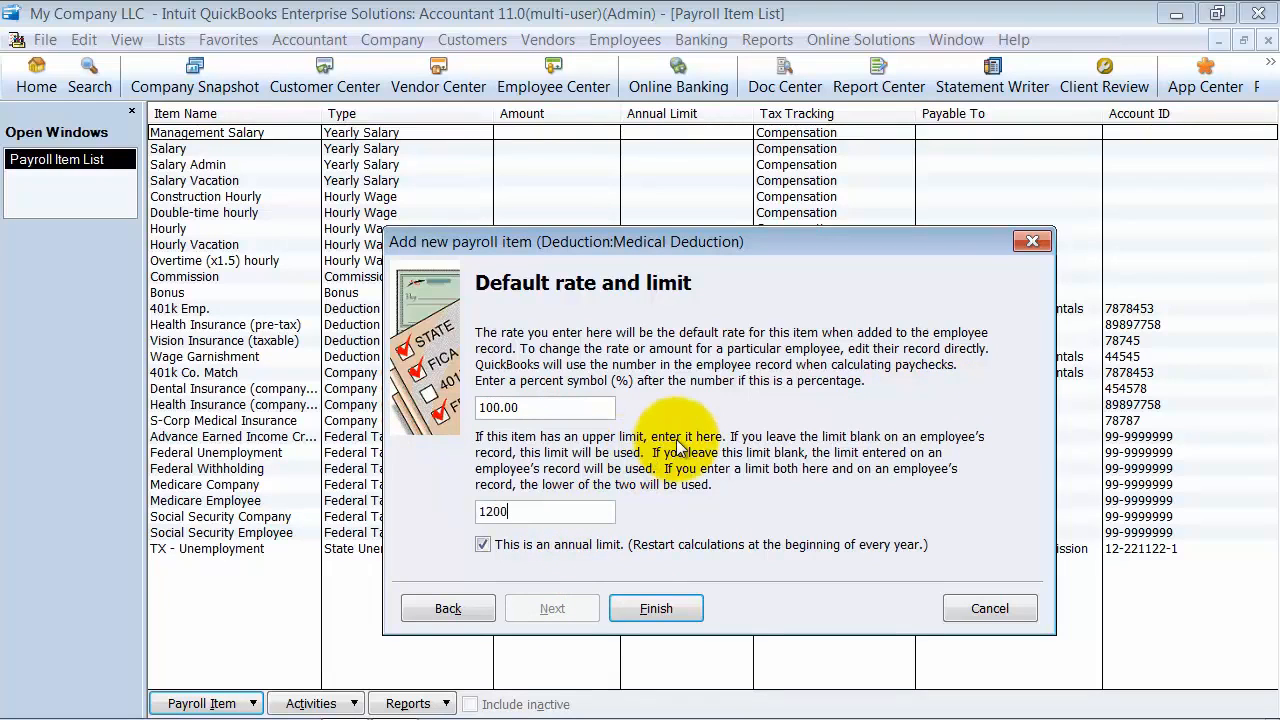
key("Tab")
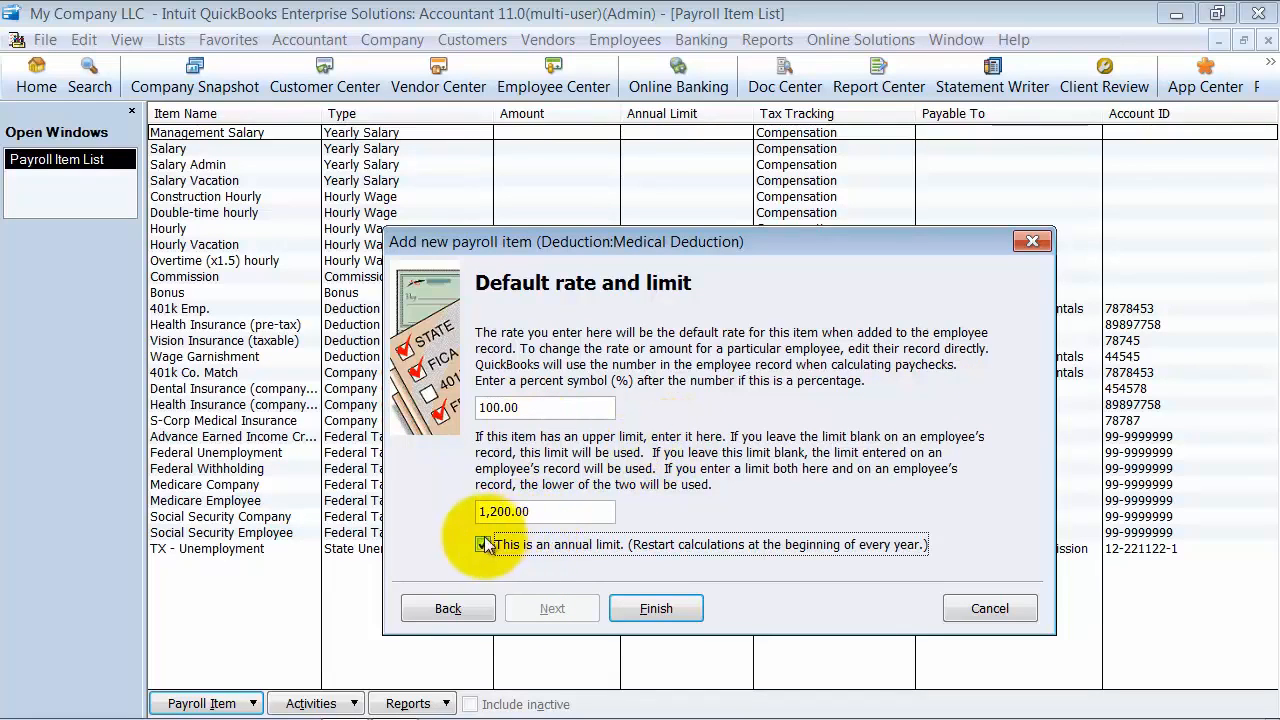
left_click(638, 609)
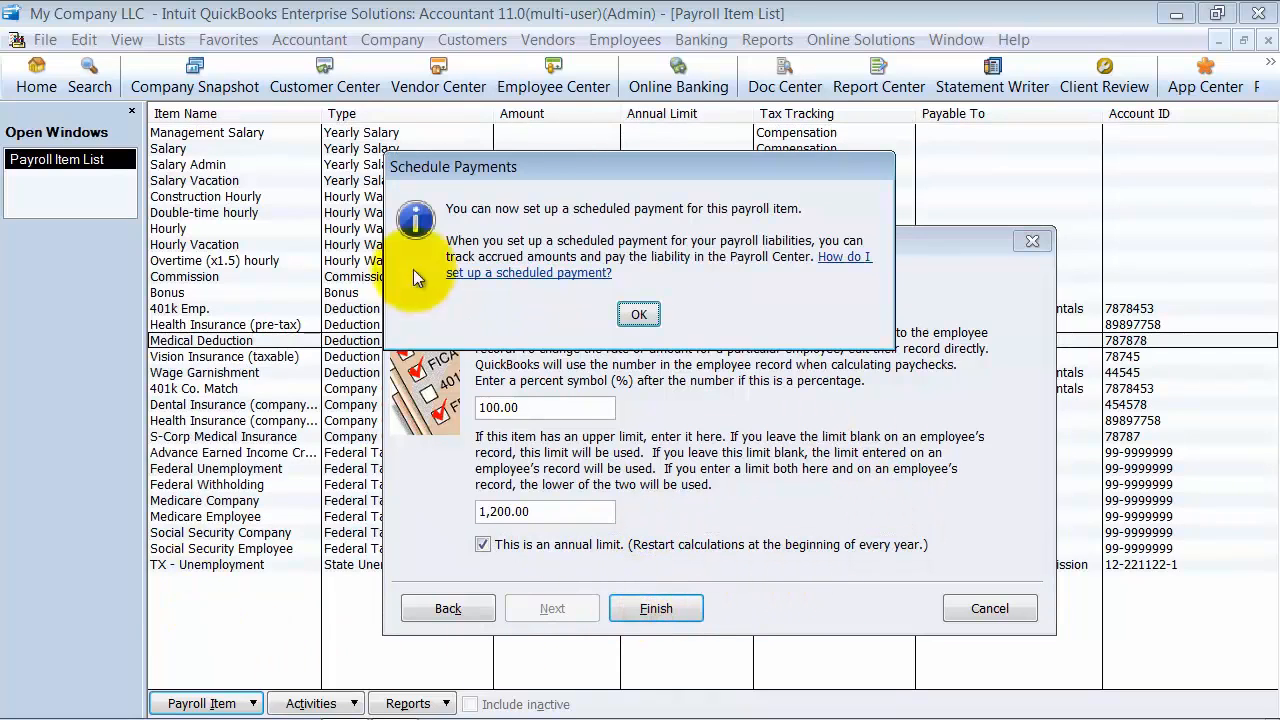
left_click(640, 314)
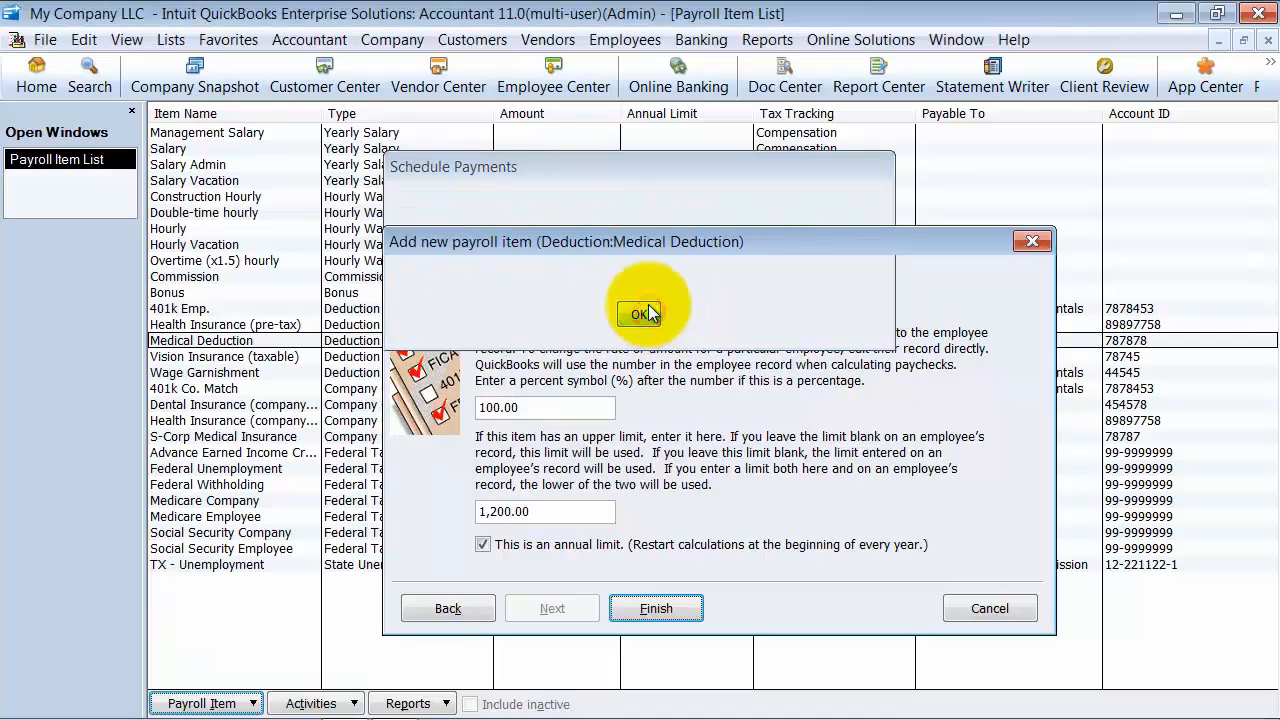